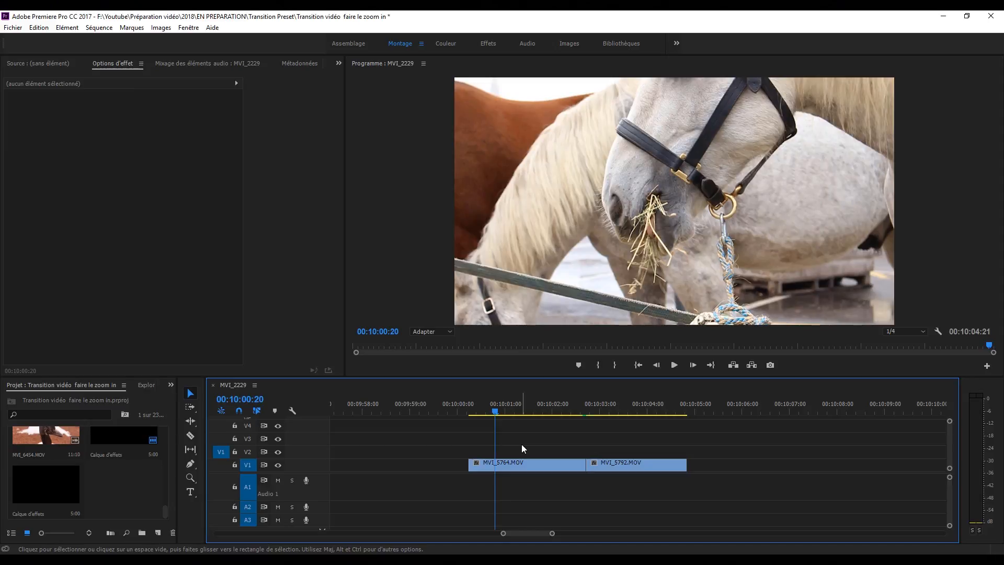
# Create a new adjustment layer (Calque d'effets) in the project at 1920 x 1080 and 25 fps
pyautogui.click(541, 409)
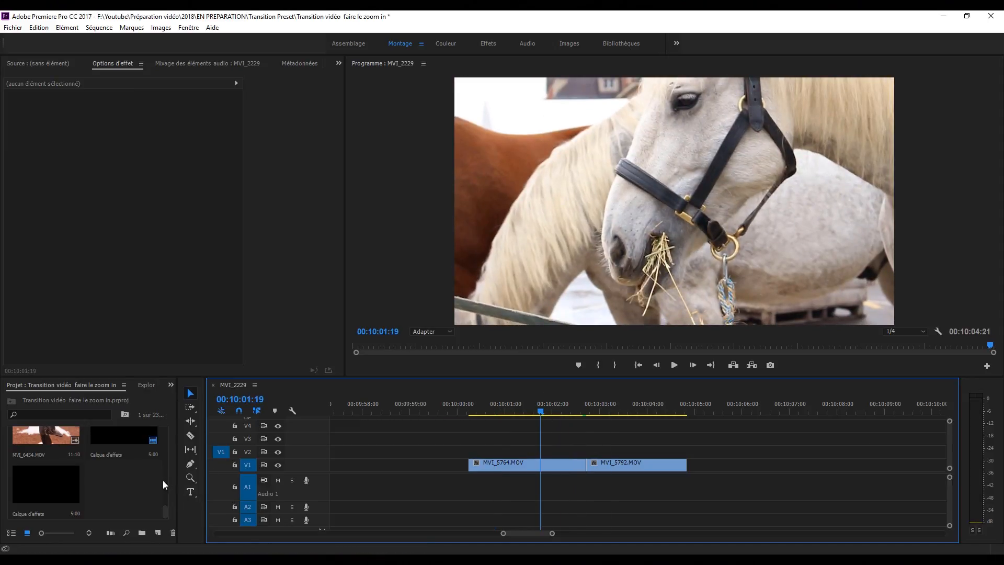
pyautogui.click(170, 386)
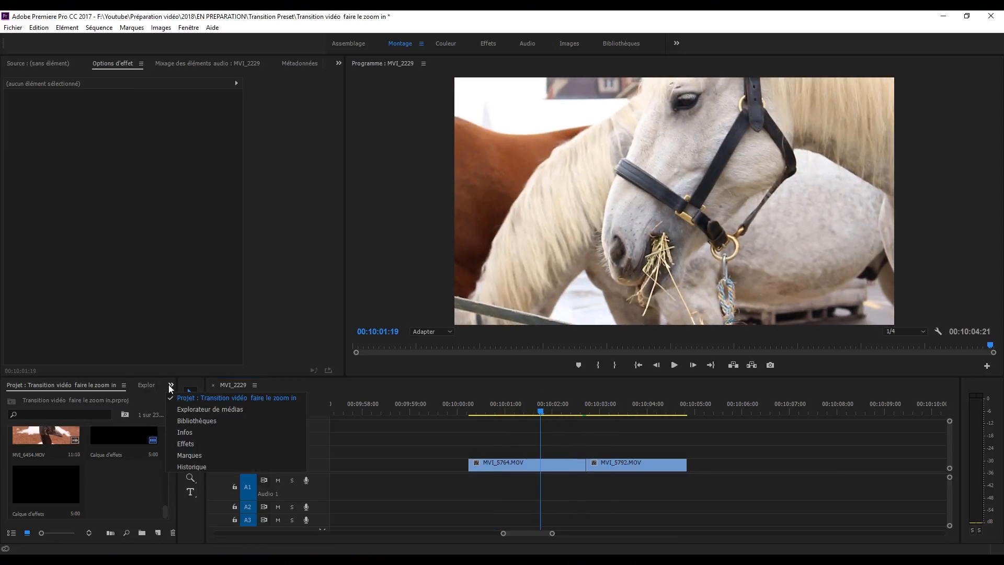
pyautogui.click(226, 397)
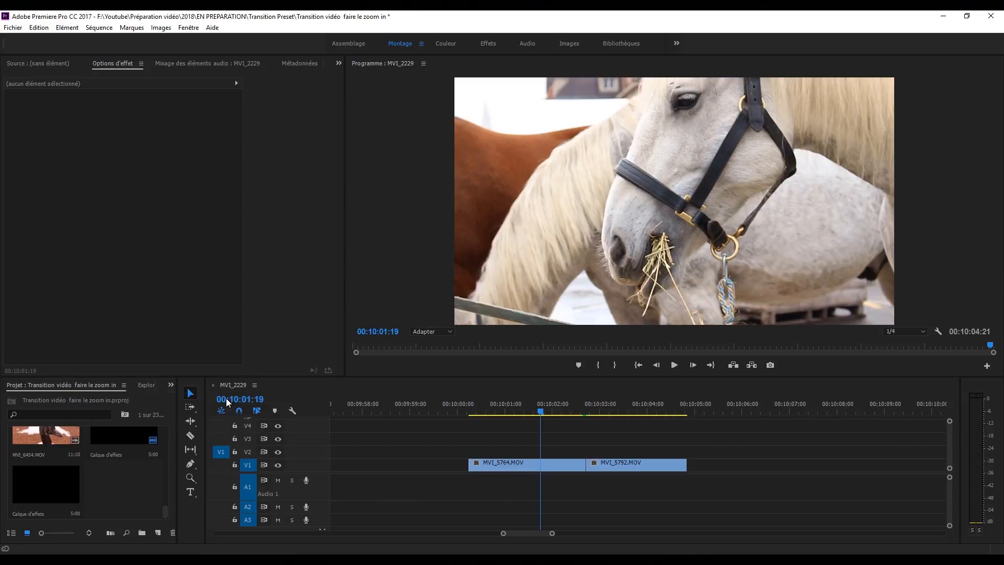
pyautogui.rightClick(115, 481)
pyautogui.moveTo(209, 426)
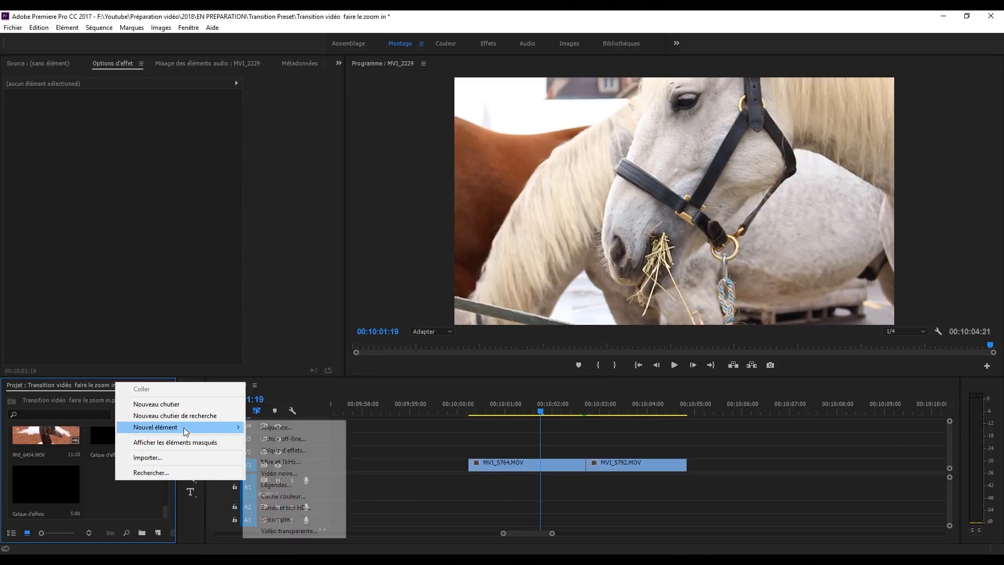
pyautogui.click(294, 452)
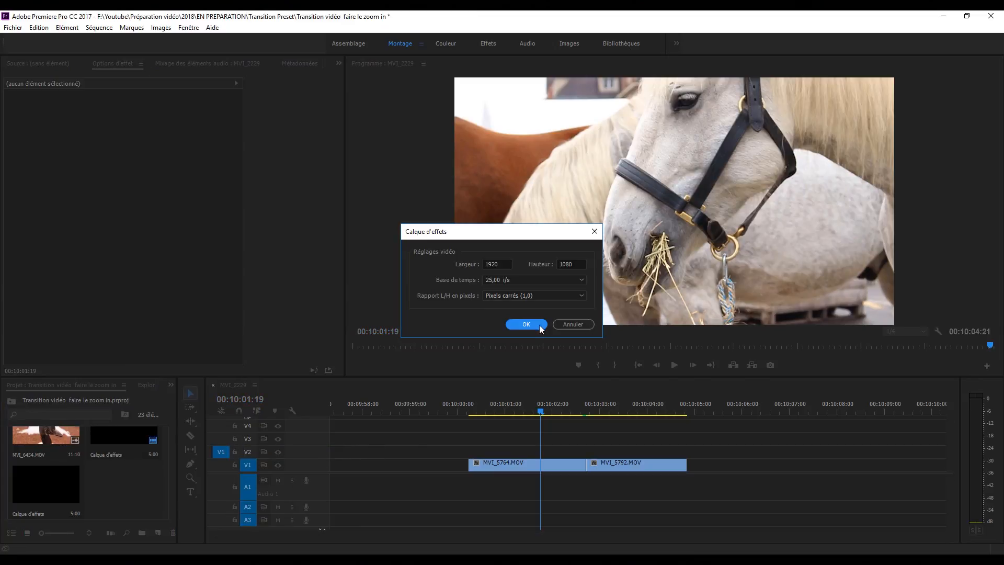
pyautogui.click(522, 323)
# Place the new adjustment layer on V2 and trim both ends so it briefly spans the cut between the two clips
pyautogui.moveTo(140, 482); pyautogui.dragTo(523, 452)
pyautogui.moveTo(722, 451); pyautogui.dragTo(627, 450)
pyautogui.moveTo(490, 450); pyautogui.dragTo(547, 450)
pyautogui.click(584, 412)
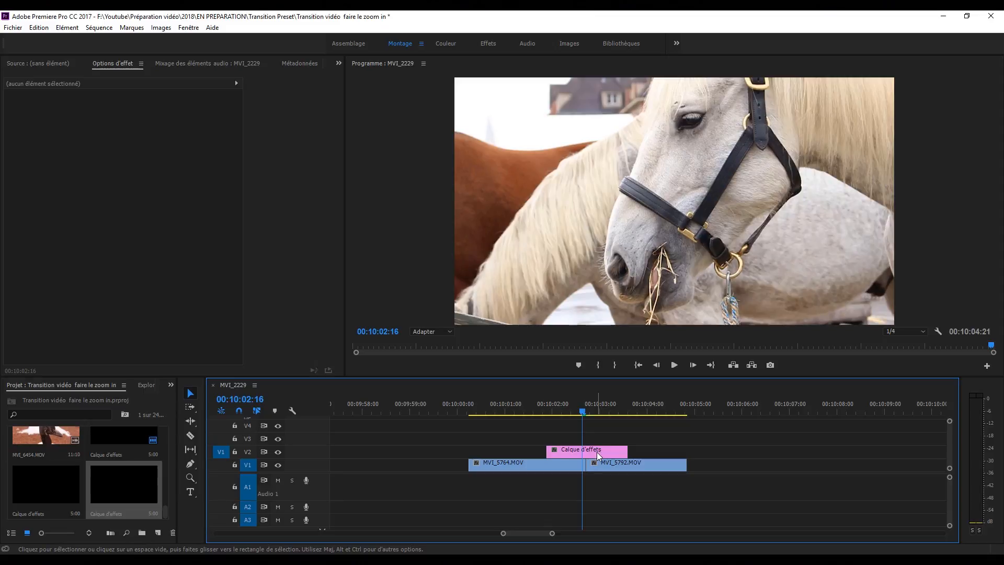
# Duplicate the adjustment layer onto V3 and trim the V2 one to start at the cut at 00:10:02:18
pyautogui.click(600, 452)
pyautogui.moveTo(601, 451); pyautogui.dragTo(595, 437)
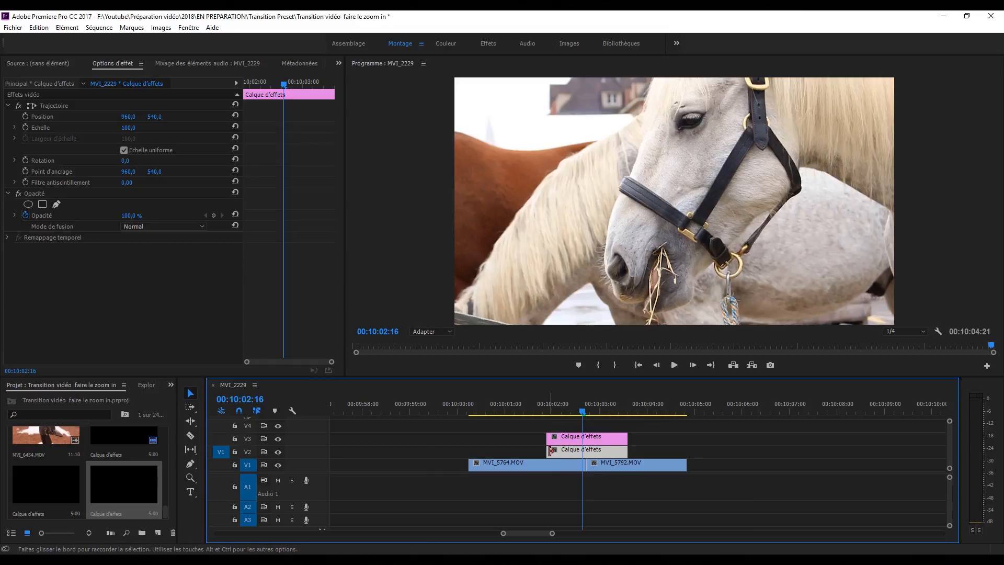
pyautogui.moveTo(548, 452); pyautogui.dragTo(586, 451)
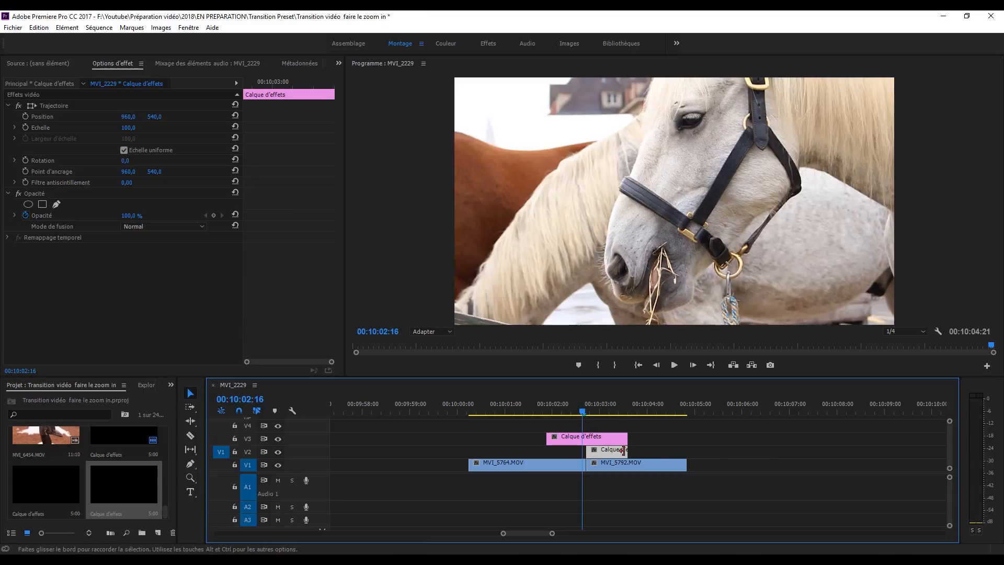
pyautogui.click(586, 411)
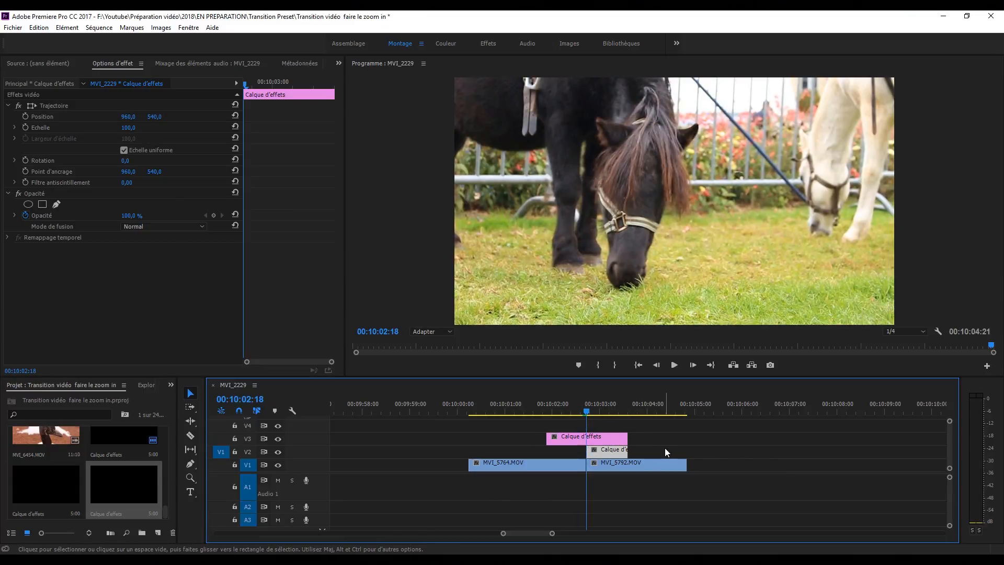
# Find the Multiplication effect by searching for "mul" and apply it to the adjustment layer on V2
pyautogui.scroll(-1, 664, 448)
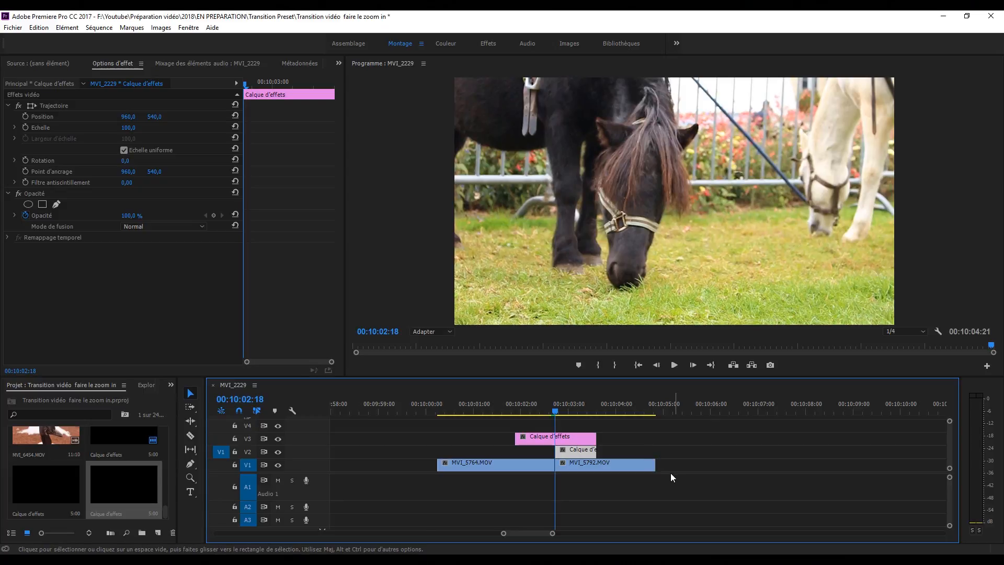
pyautogui.click(172, 384)
pyautogui.click(193, 444)
pyautogui.click(58, 399)
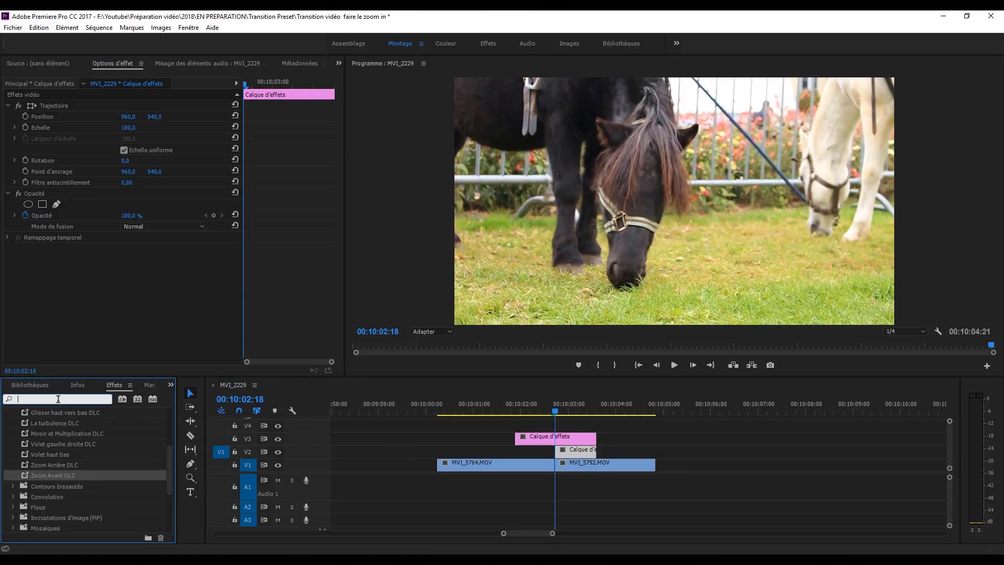
pyautogui.write('mu')
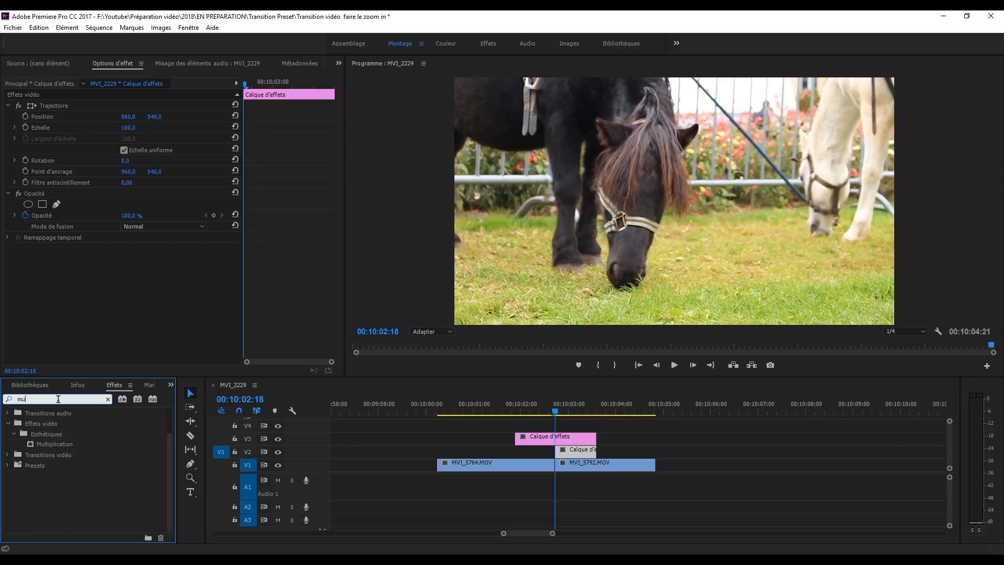
pyautogui.write('l')
pyautogui.moveTo(49, 434); pyautogui.dragTo(577, 453)
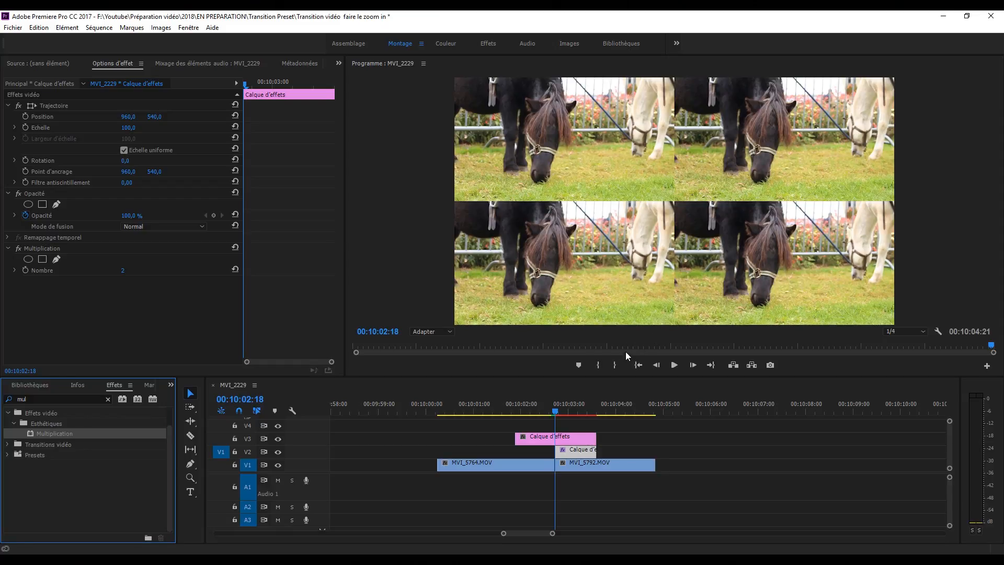
# Set the Multiplication effect's Nombre value to 3
pyautogui.click(122, 272)
pyautogui.write('3')
pyautogui.press('Return')
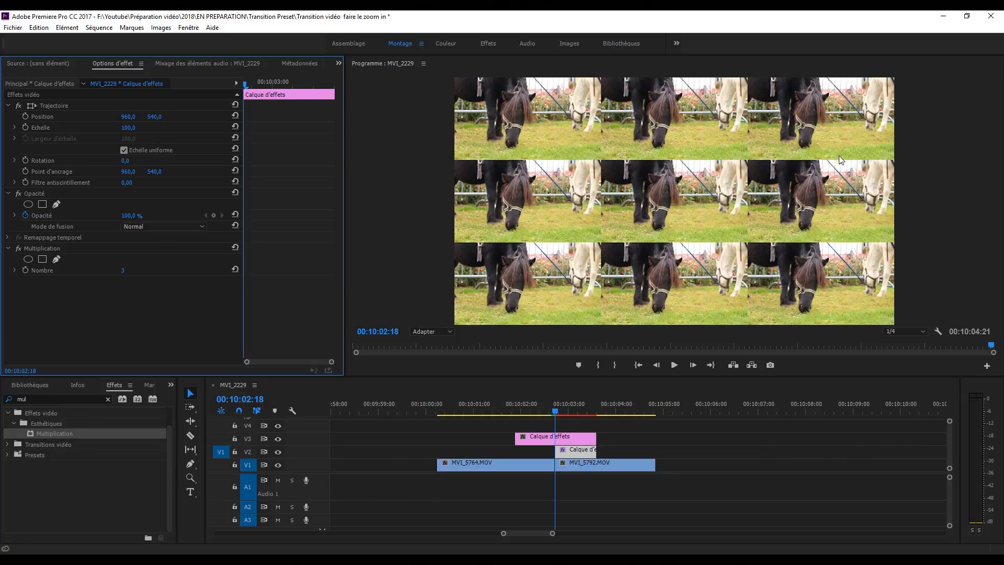
# Find the Miroir effect, apply it to the adjustment layer on V2, and set its angle to 90°
pyautogui.doubleClick(51, 399)
pyautogui.write('miroir')
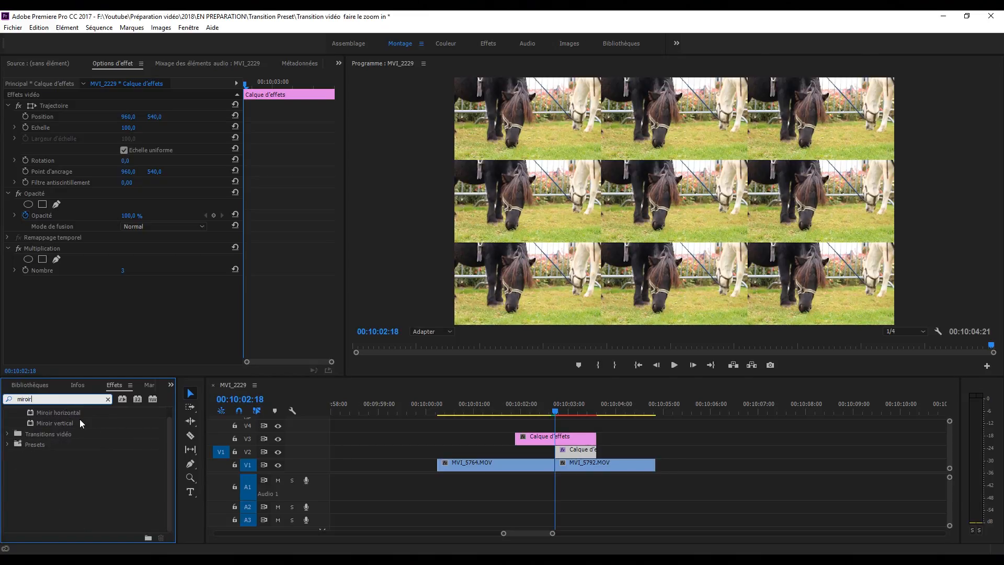
pyautogui.moveTo(41, 475); pyautogui.dragTo(585, 453)
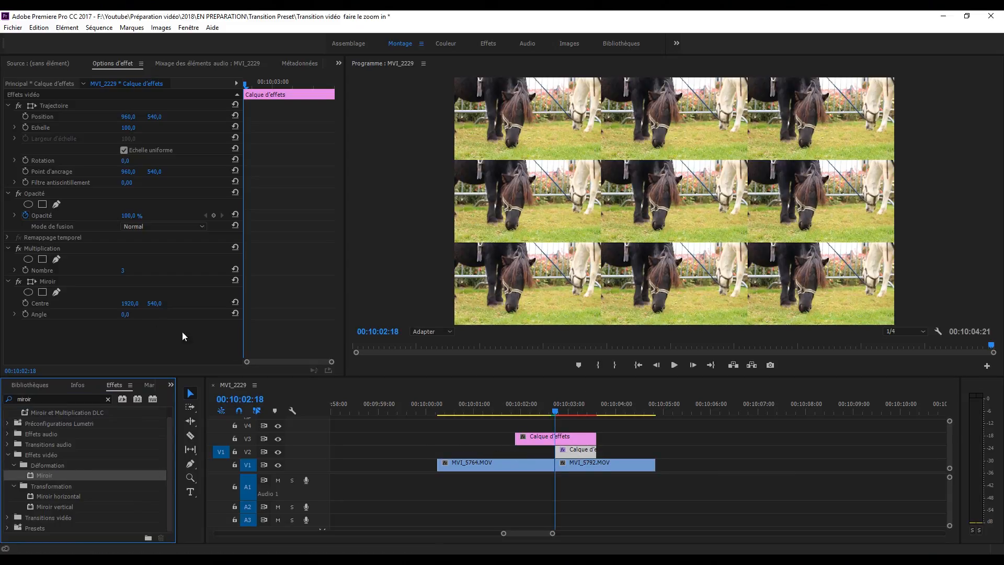
pyautogui.click(123, 314)
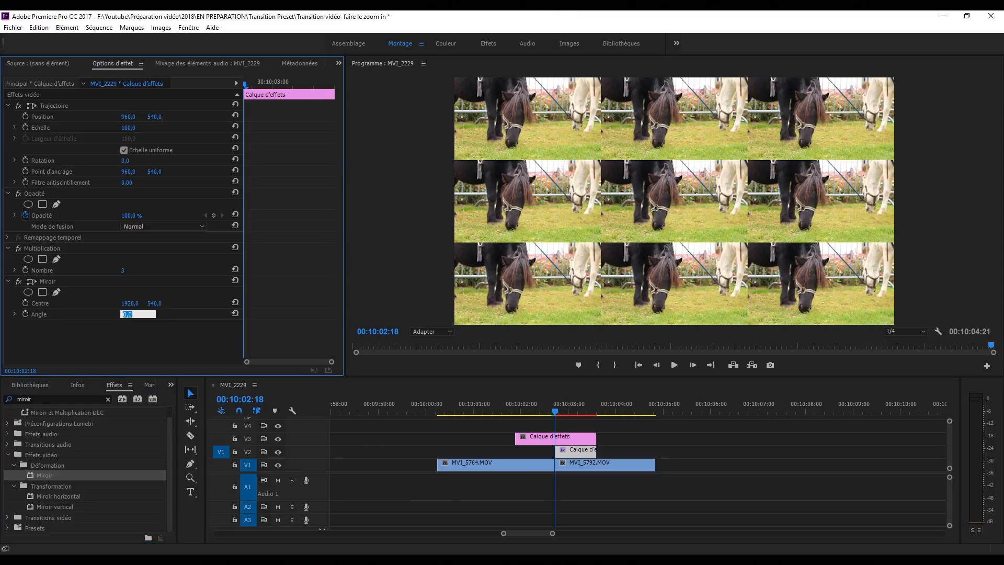
pyautogui.write('90')
pyautogui.press('Return')
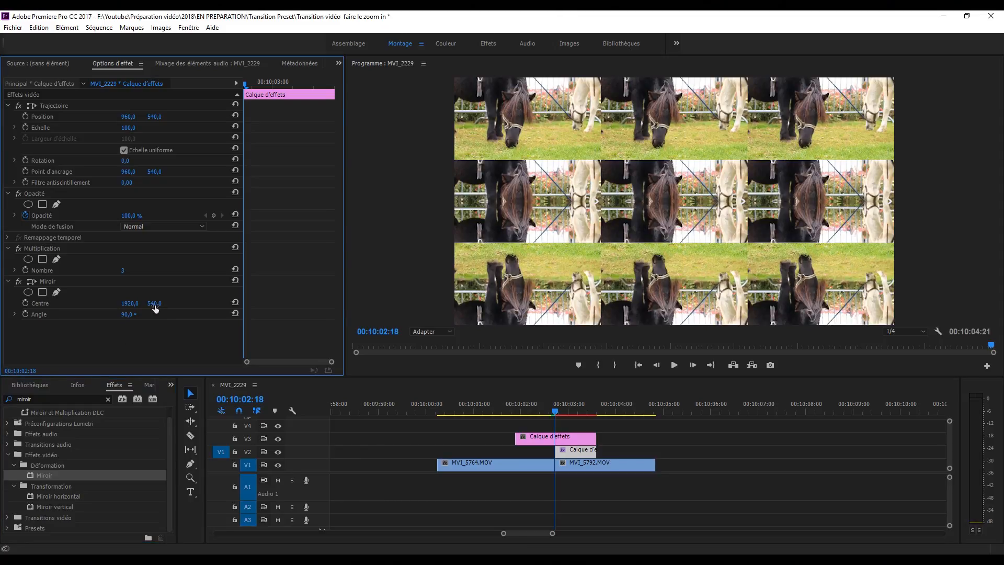
# Set the vertical centre of the first Miroir effect to 719
pyautogui.moveTo(154, 303); pyautogui.dragTo(249, 303)
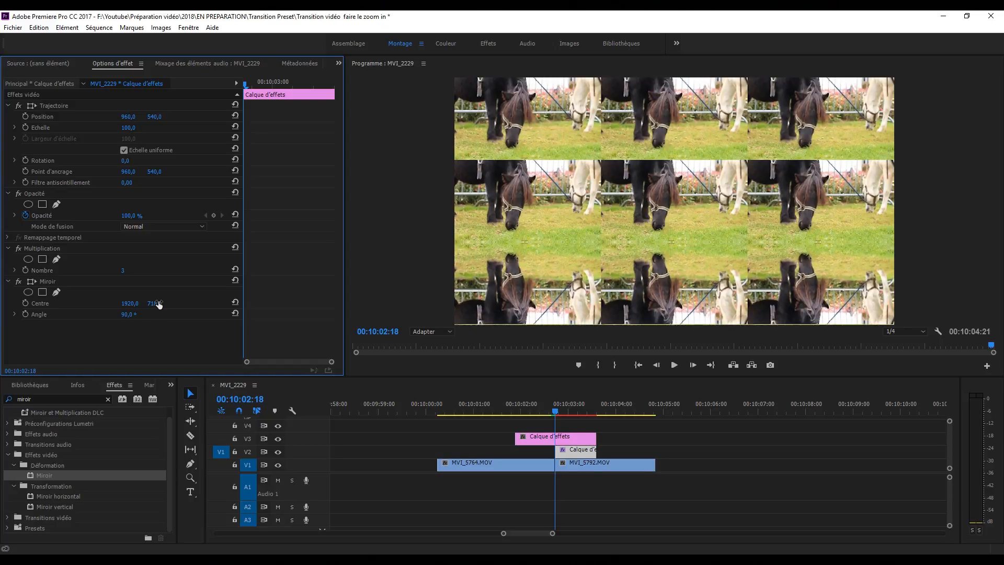
pyautogui.click(154, 303)
pyautogui.write('719')
pyautogui.press('Return')
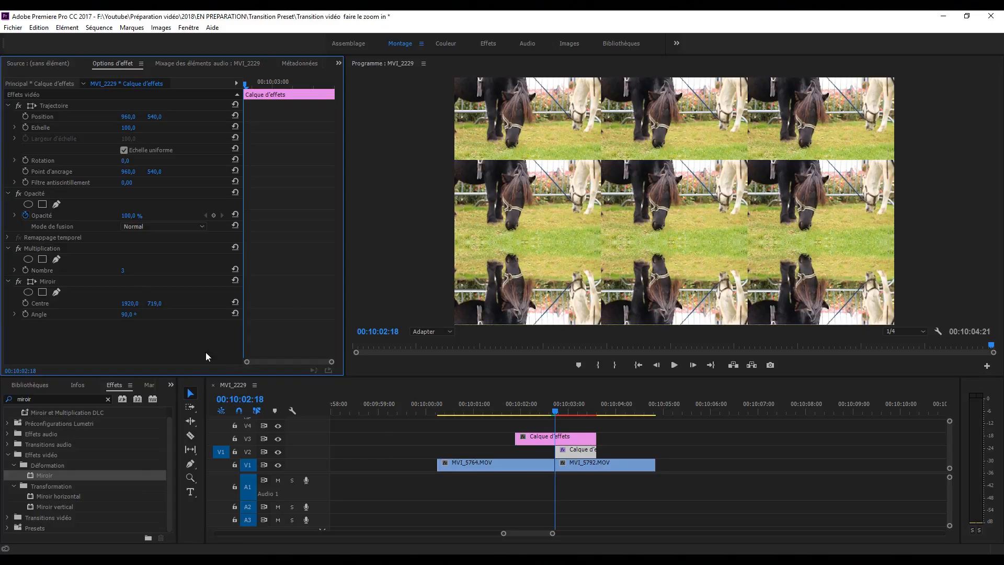
# Add a second Miroir effect to the V2 adjustment layer and set its angle to -90°
pyautogui.moveTo(47, 469); pyautogui.dragTo(128, 344)
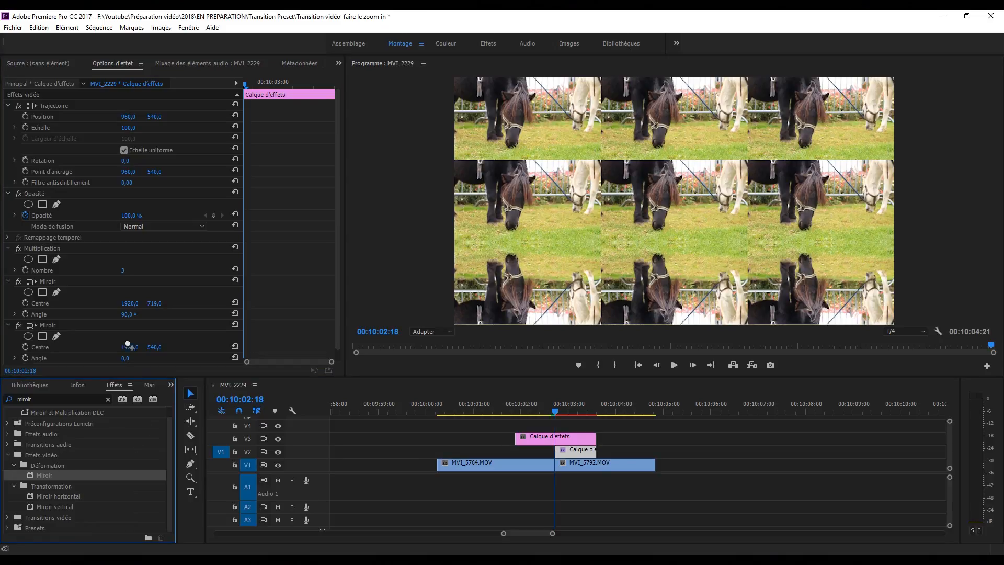
pyautogui.scroll(-1, 200, 299)
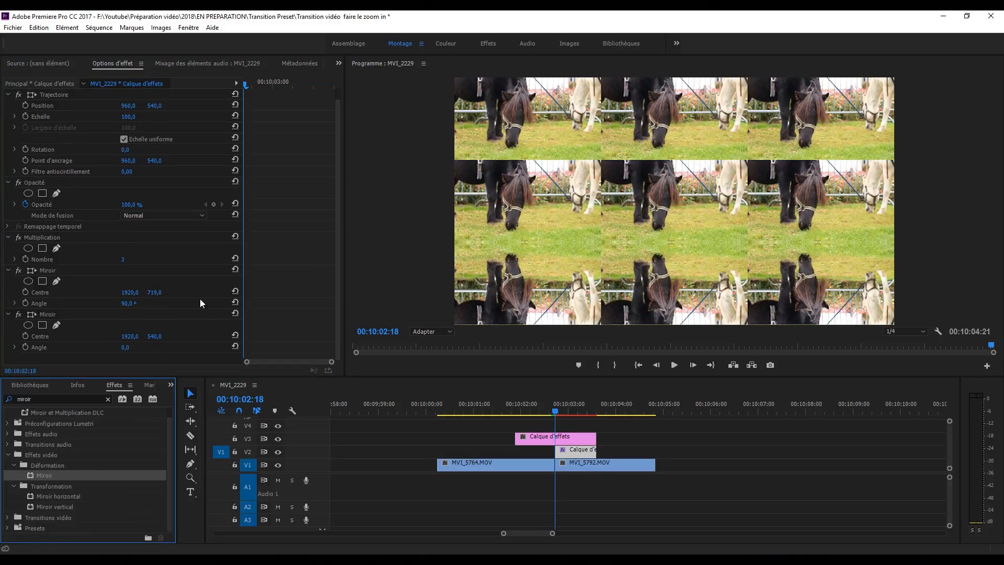
pyautogui.click(125, 347)
pyautogui.write('-')
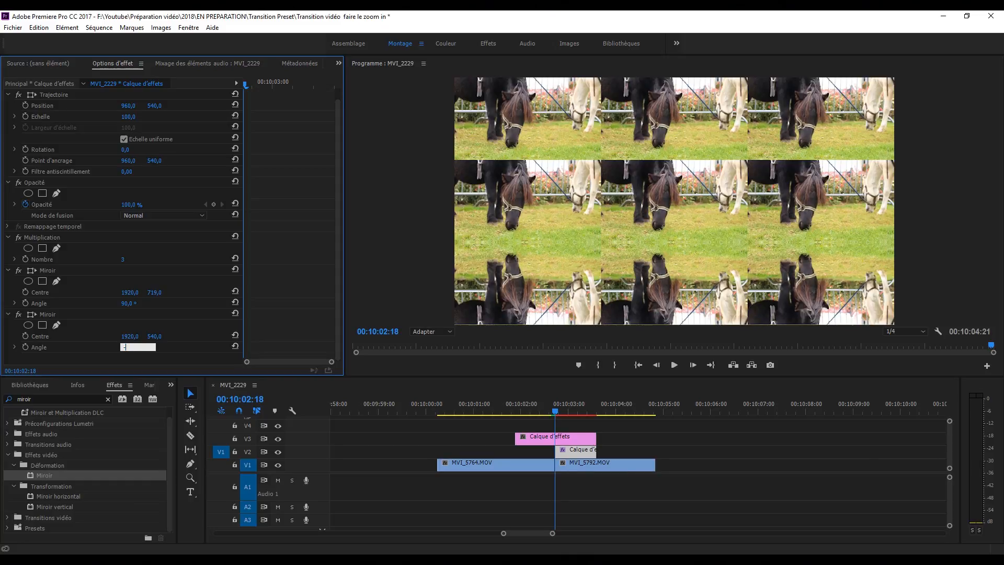
pyautogui.write('90')
pyautogui.press('Return')
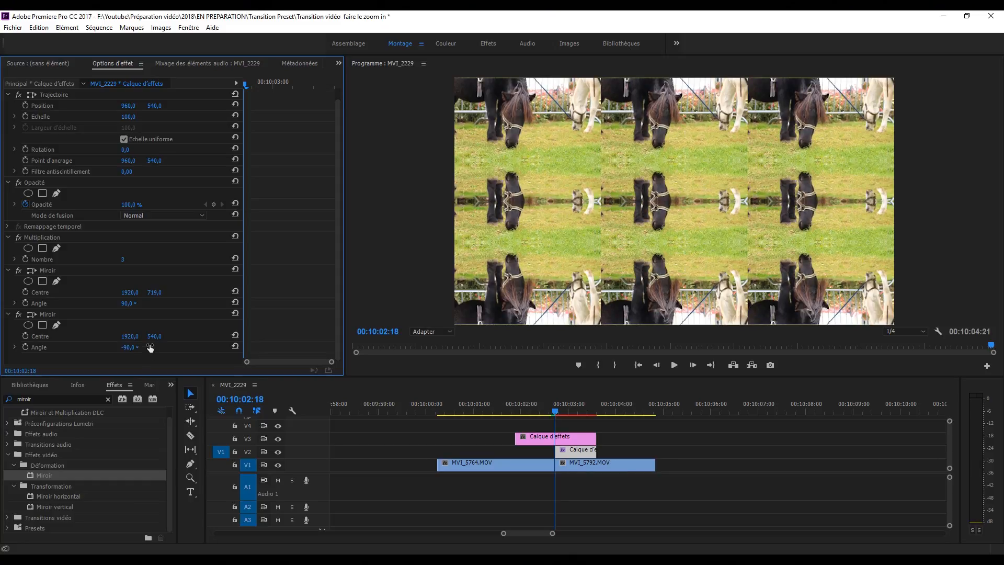
# Set the vertical centre of the second Miroir effect to 360
pyautogui.moveTo(154, 336); pyautogui.dragTo(196, 354)
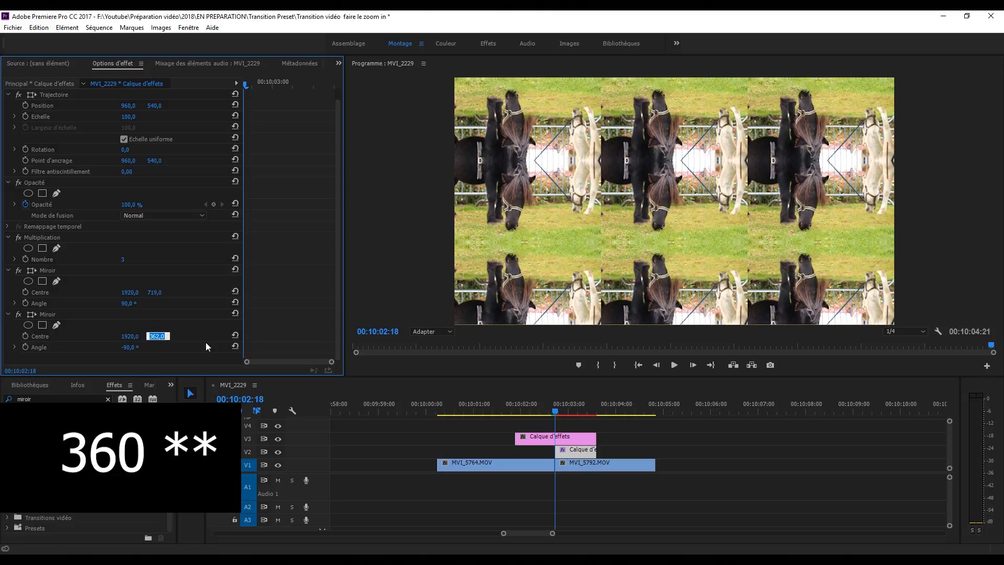
pyautogui.write('390')
pyautogui.press('Return')
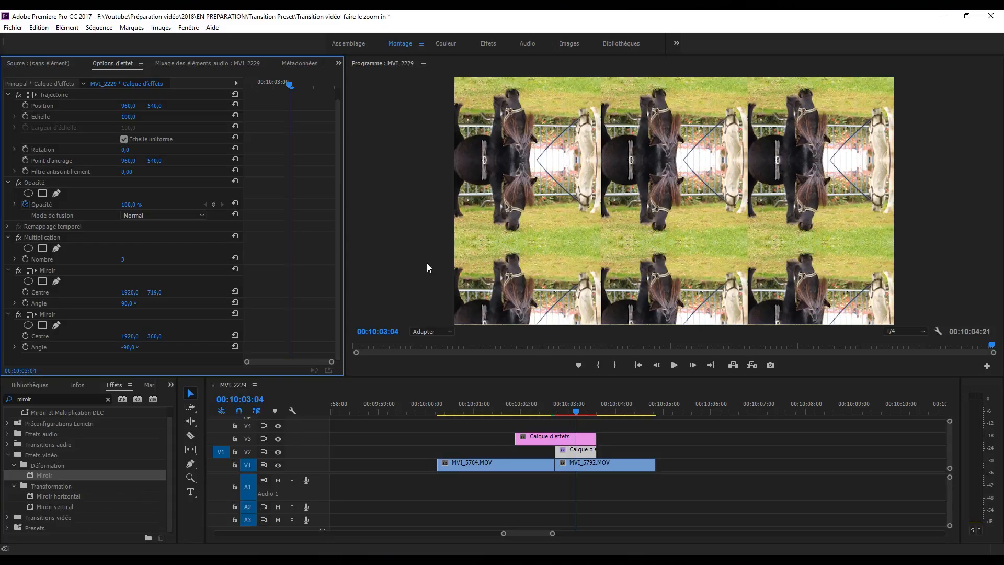
# Add a third Miroir effect to the V2 adjustment layer with an angle of 180° and a horizontal centre of 640
pyautogui.click(128, 347)
pyautogui.write('180')
pyautogui.press('Return')
pyautogui.click(129, 336)
pyautogui.write('374')
pyautogui.press('Return')
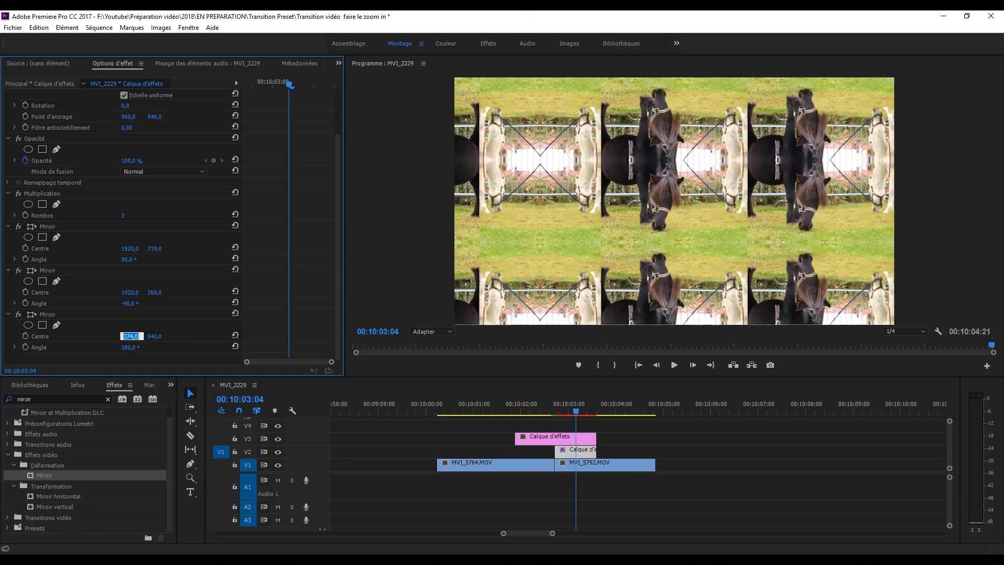
pyautogui.write('640')
pyautogui.press('Return')
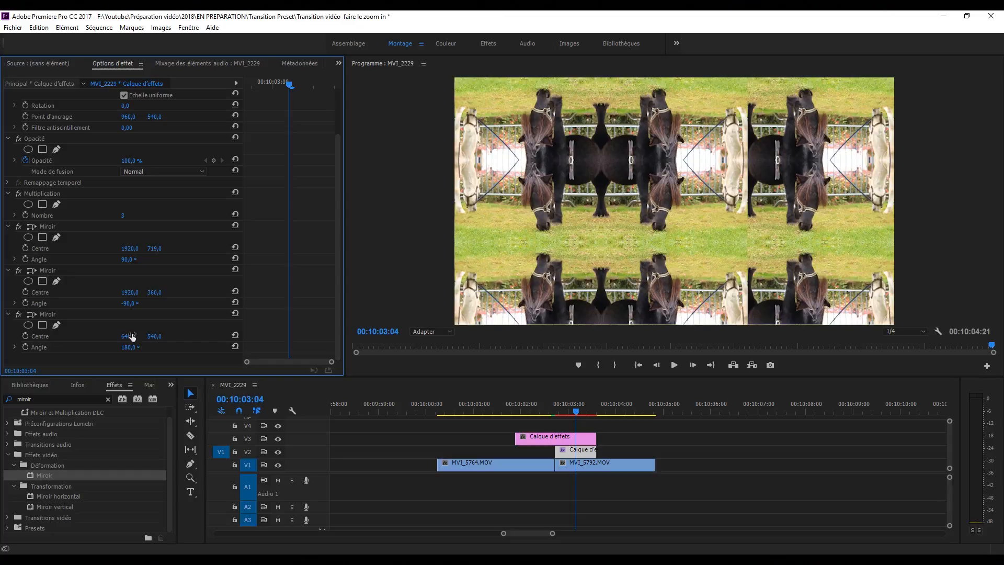
# Add a fourth Miroir effect to the V2 adjustment layer with an angle of 360° and a horizontal centre of 1279
pyautogui.doubleClick(44, 475)
pyautogui.click(140, 345)
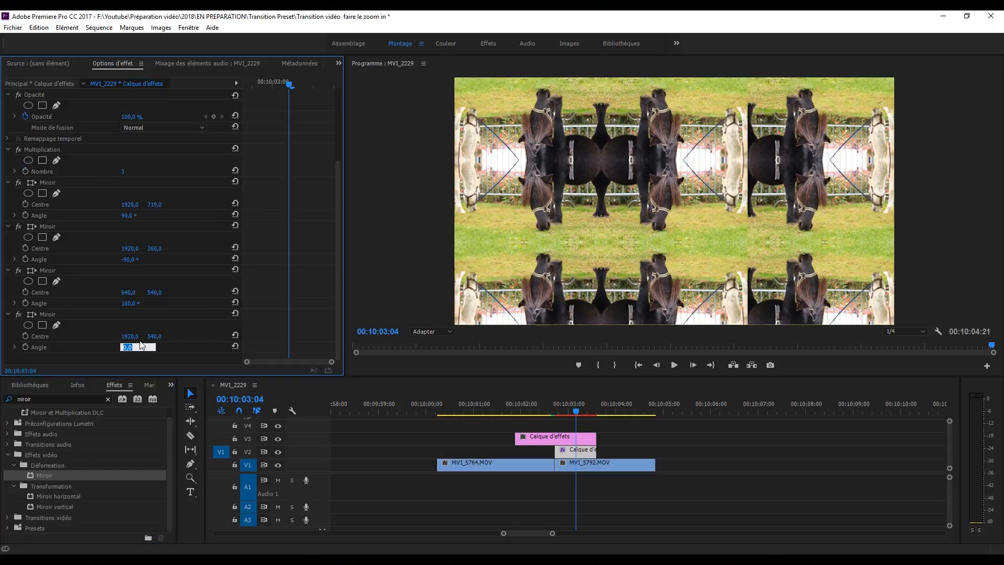
pyautogui.write('36')
pyautogui.click(129, 336)
pyautogui.write('1283')
pyautogui.press('Return')
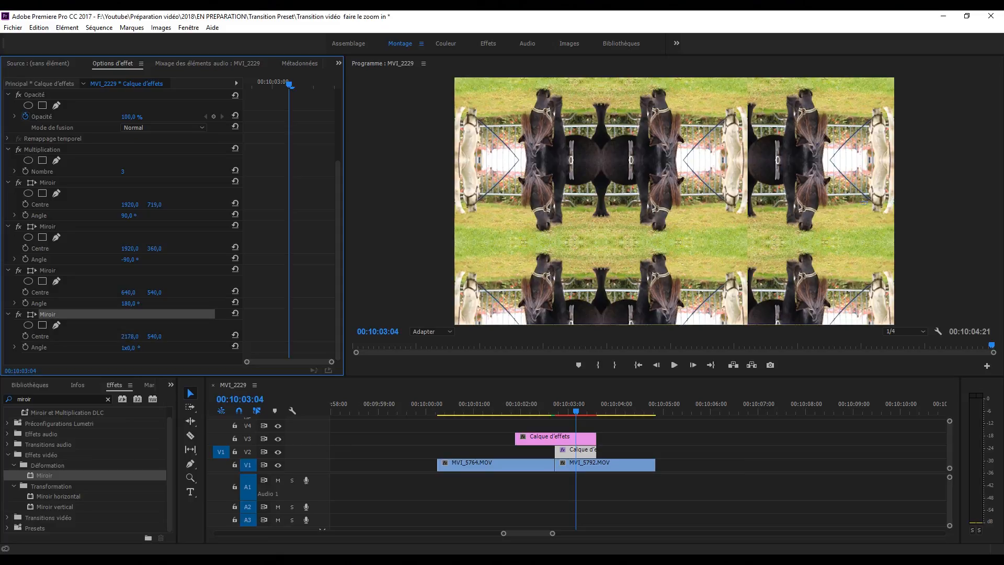
pyautogui.click(651, 433)
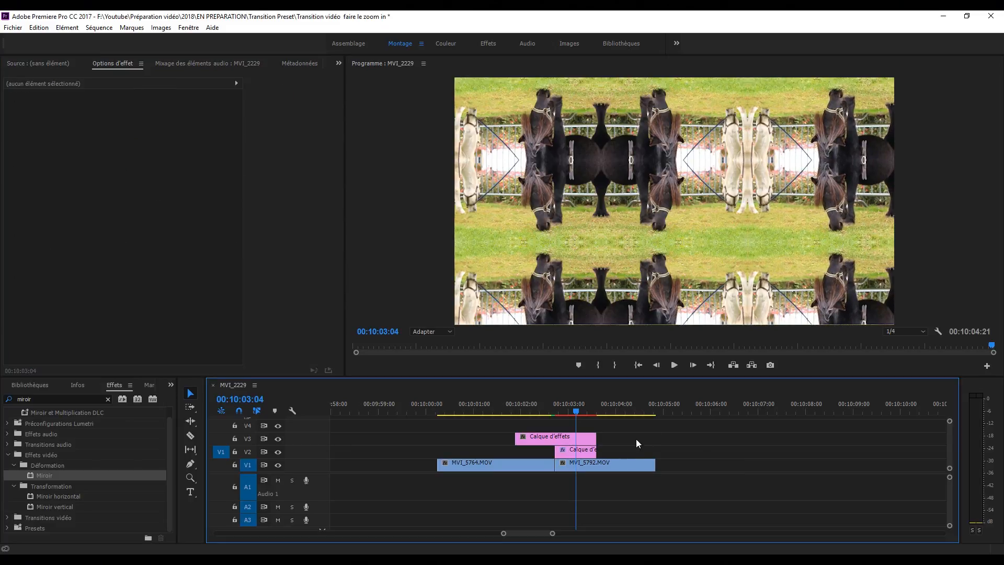
pyautogui.click(577, 451)
pyautogui.moveTo(338, 237); pyautogui.dragTo(349, 329)
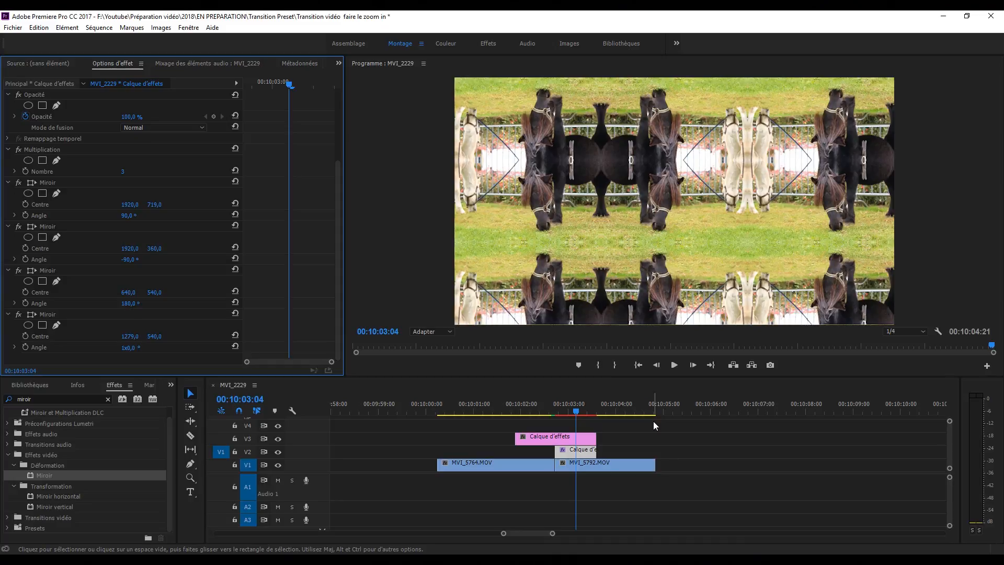
# Find the Transformation effect by searching for "transf" and apply it to the adjustment layer on V3
pyautogui.click(582, 438)
pyautogui.doubleClick(47, 398)
pyautogui.write('transf')
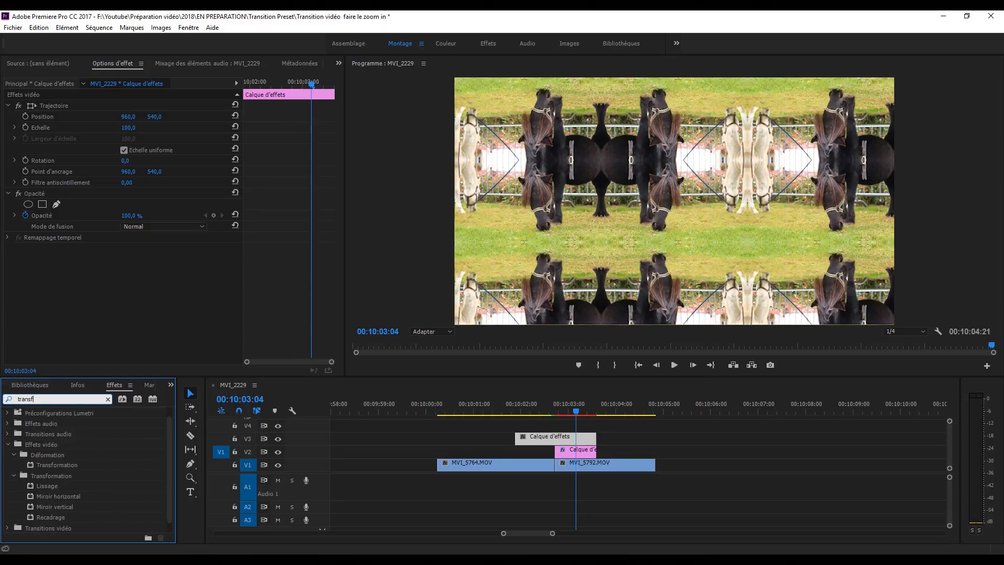
pyautogui.moveTo(52, 469); pyautogui.dragTo(570, 441)
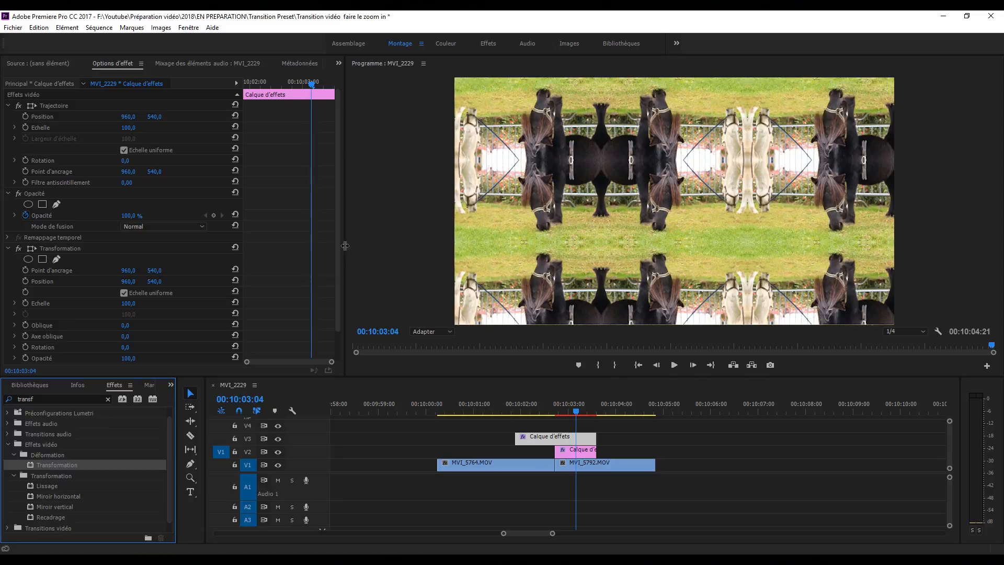
pyautogui.moveTo(338, 255); pyautogui.dragTo(341, 299)
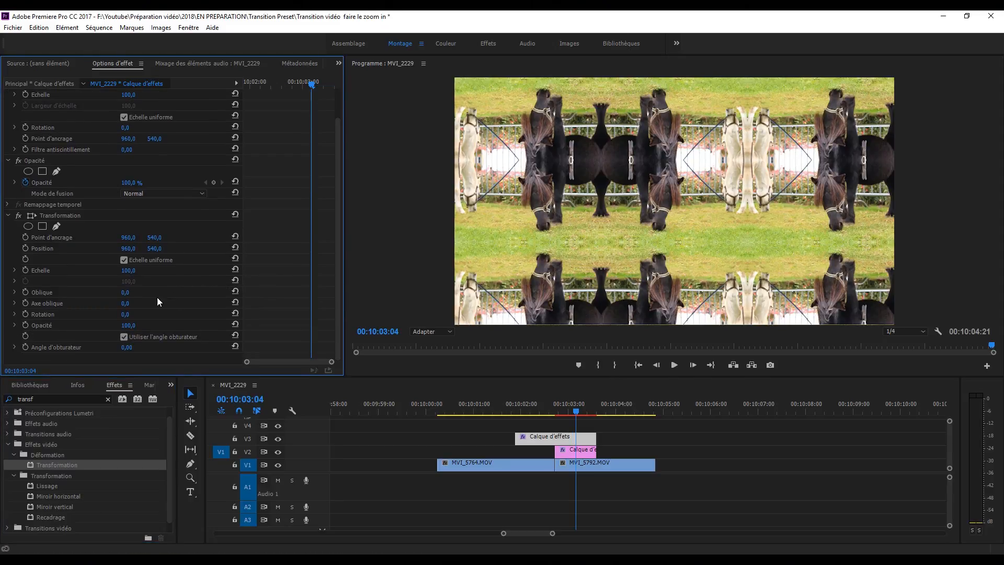
# Start animating the scale (Echelle) of the V3 layer's Transformation effect with a keyframe at 00:10:02:12, six frames before the cut
pyautogui.moveTo(575, 410); pyautogui.dragTo(560, 411)
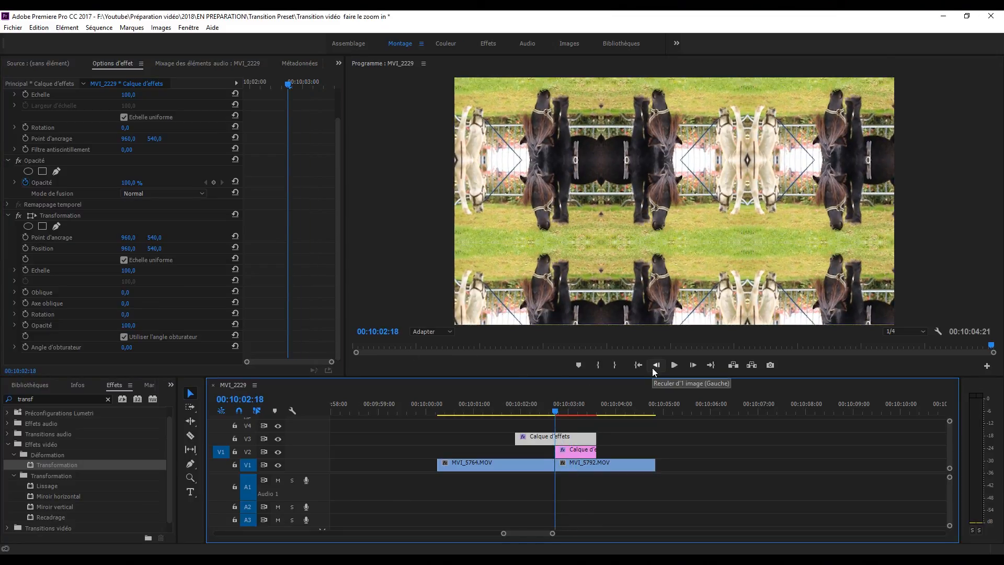
pyautogui.click(653, 369)
pyautogui.click(653, 369)
pyautogui.click(653, 369)
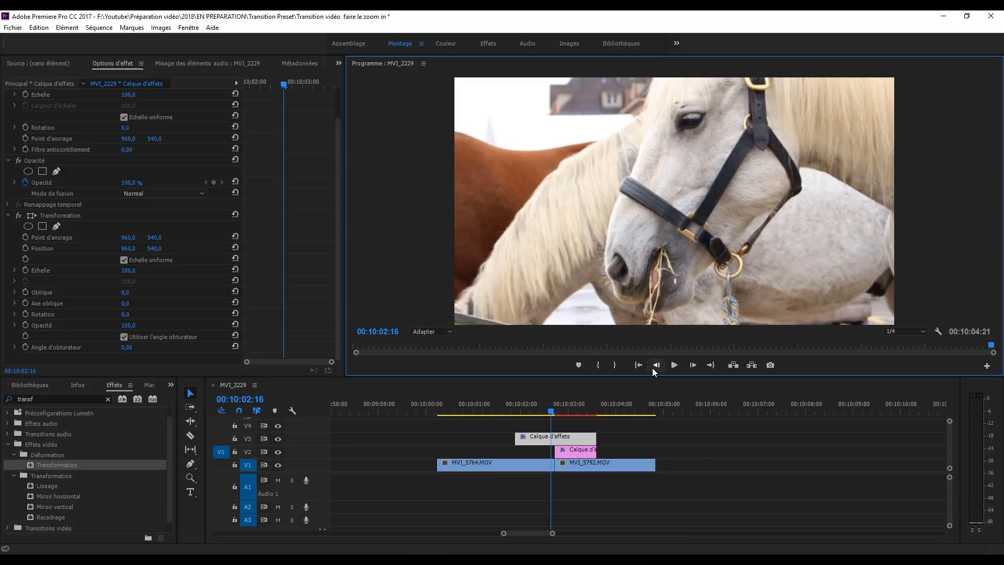
pyautogui.click(653, 369)
pyautogui.click(655, 366)
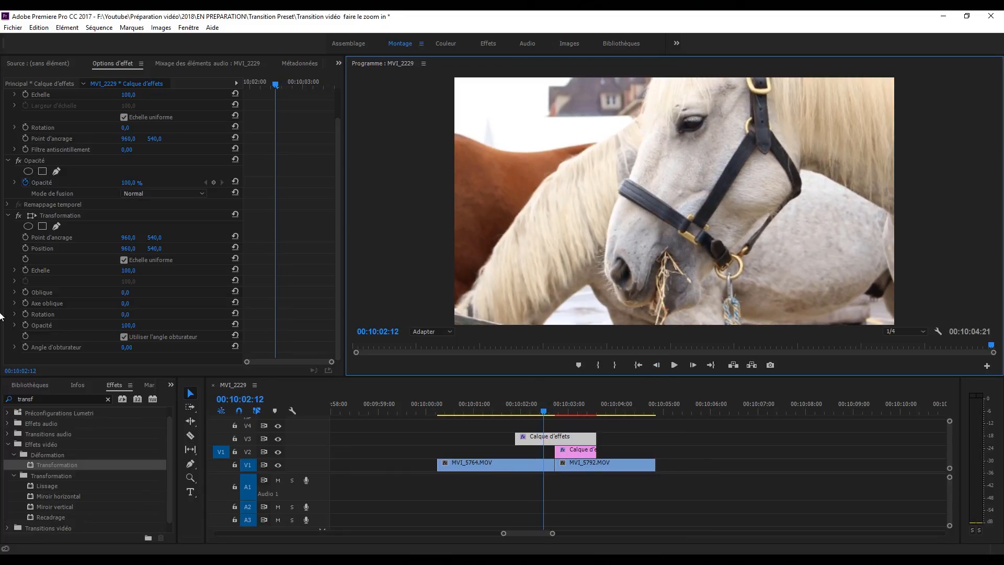
pyautogui.click(27, 271)
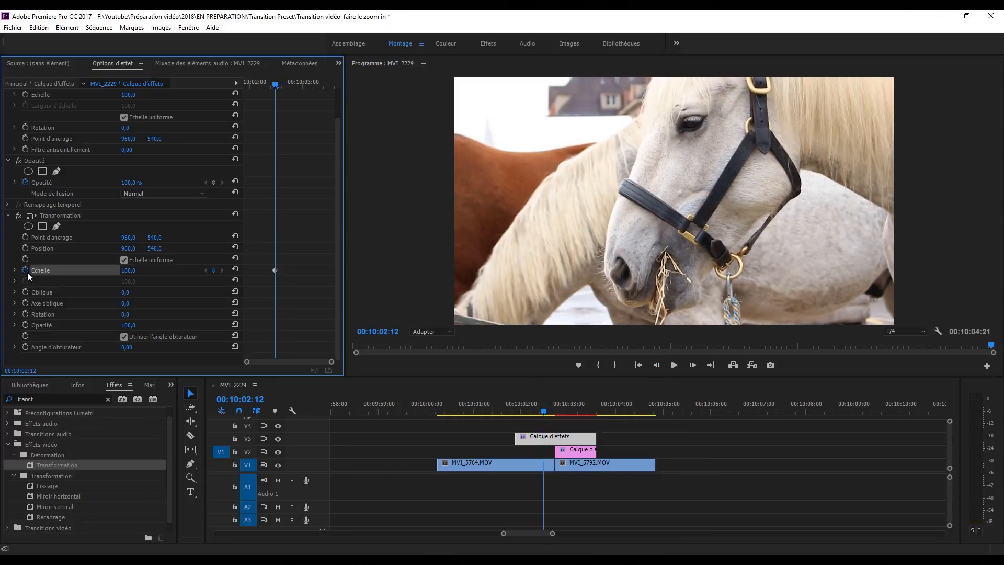
# Add a second scale keyframe of 300 to the Transformation effect at 00:10:02:24, six frames after the cut
pyautogui.moveTo(548, 397); pyautogui.dragTo(554, 404)
pyautogui.click(693, 365)
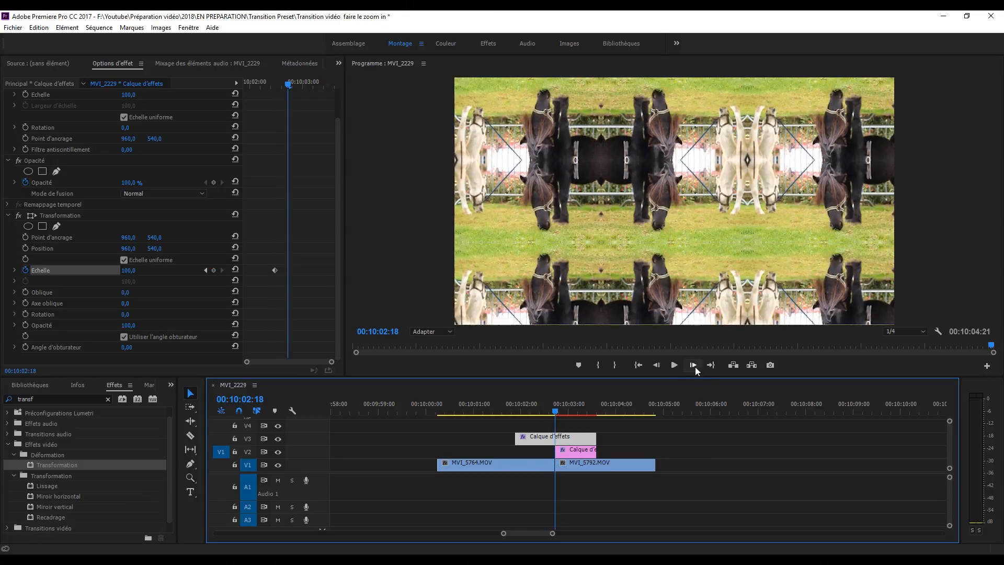
pyautogui.click(694, 365)
pyautogui.click(694, 365)
pyautogui.click(694, 365)
pyautogui.click(694, 365)
pyautogui.click(693, 365)
pyautogui.click(693, 365)
pyautogui.click(129, 271)
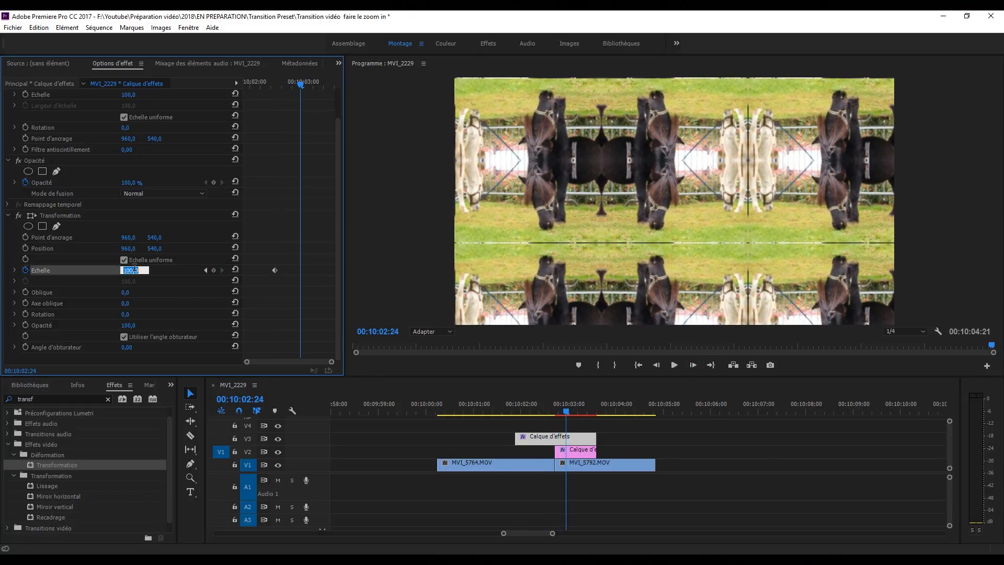
pyautogui.write('300')
pyautogui.press('Return')
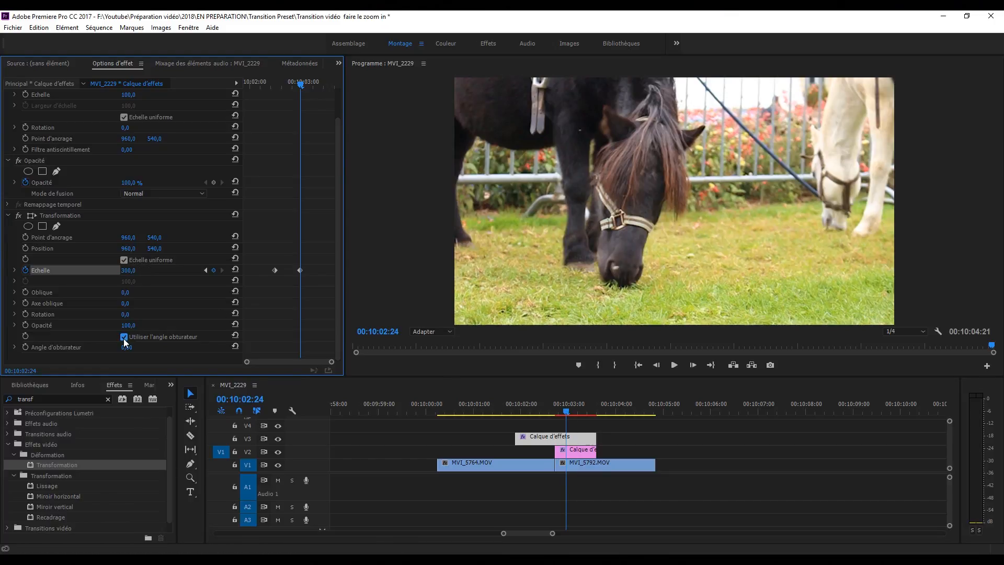
# Disable Utiliser l'angle obturateur in the Transformation effect, set its shutter angle to 360 and return to the first scale keyframe
pyautogui.moveTo(127, 346); pyautogui.dragTo(312, 346)
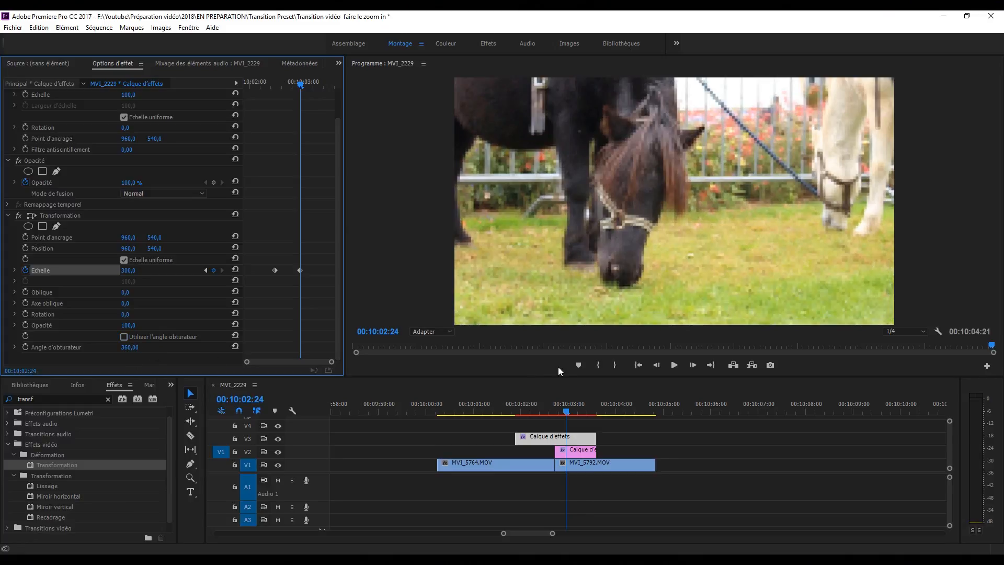
pyautogui.moveTo(566, 412); pyautogui.dragTo(542, 407)
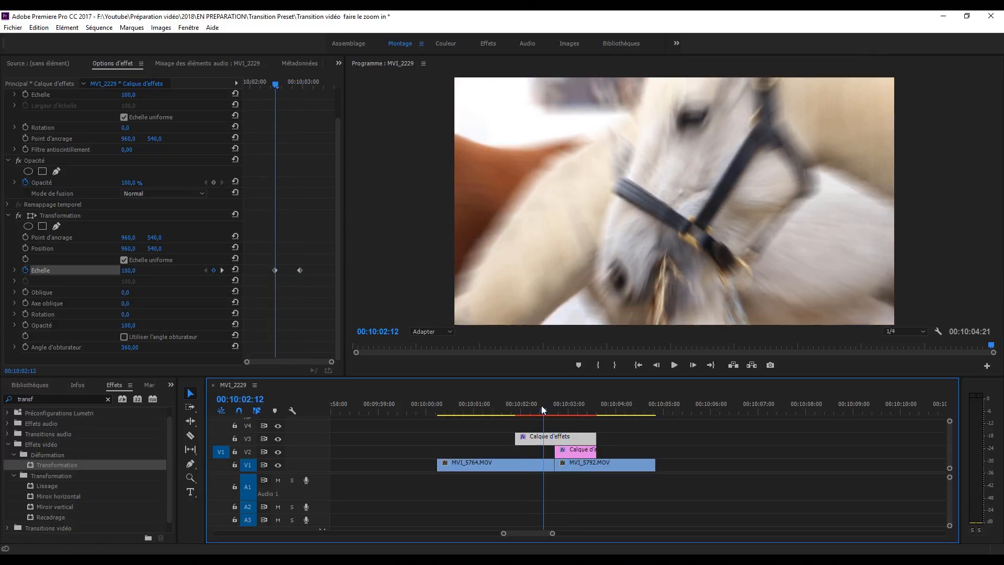
# Reveal the Transformation scale's speed graph and smooth both keyframes into an ease-in, ease-out curve peaking around the cut
pyautogui.click(36, 274)
pyautogui.click(15, 270)
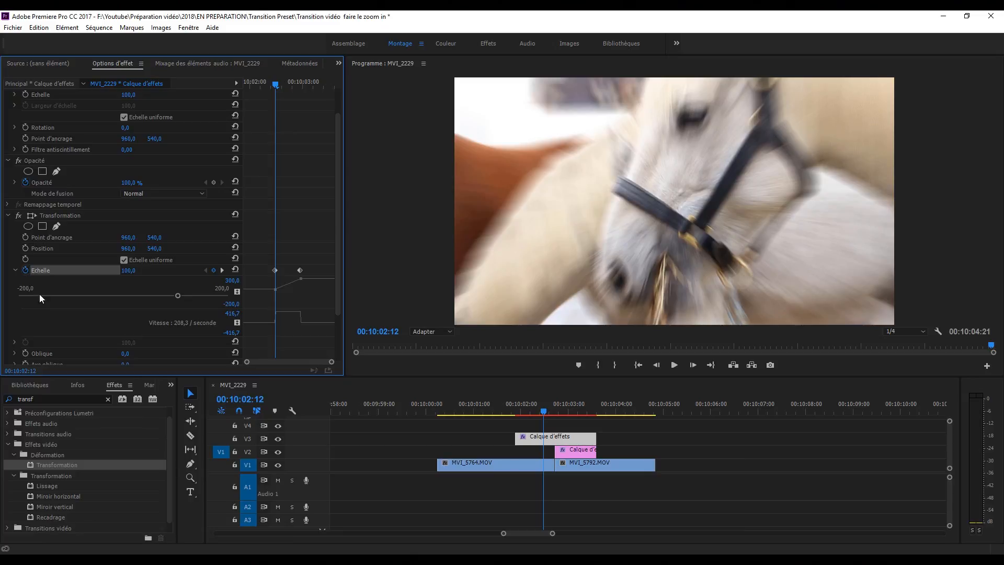
pyautogui.click(554, 405)
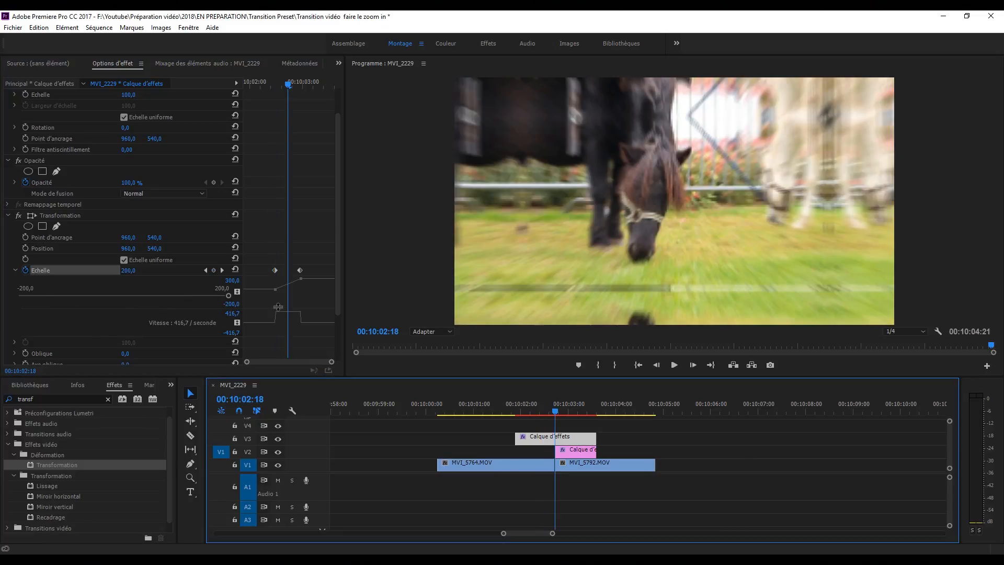
pyautogui.click(277, 311)
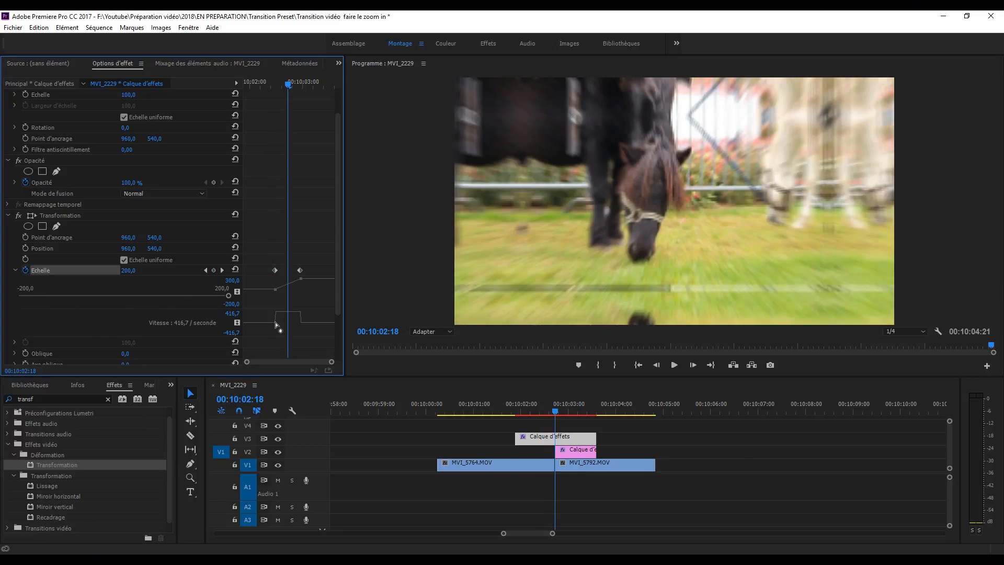
pyautogui.moveTo(278, 320); pyautogui.dragTo(282, 323)
pyautogui.click(300, 327)
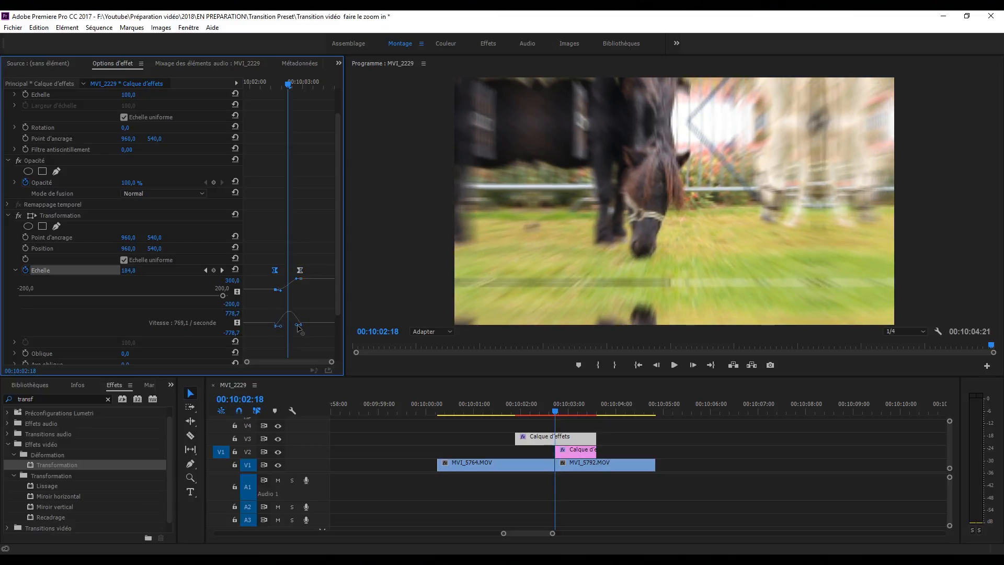
# Play back the zoom transition from the first clip across the cut and check the frames around it
pyautogui.click(475, 393)
pyautogui.press('Up')
pyautogui.press('space')
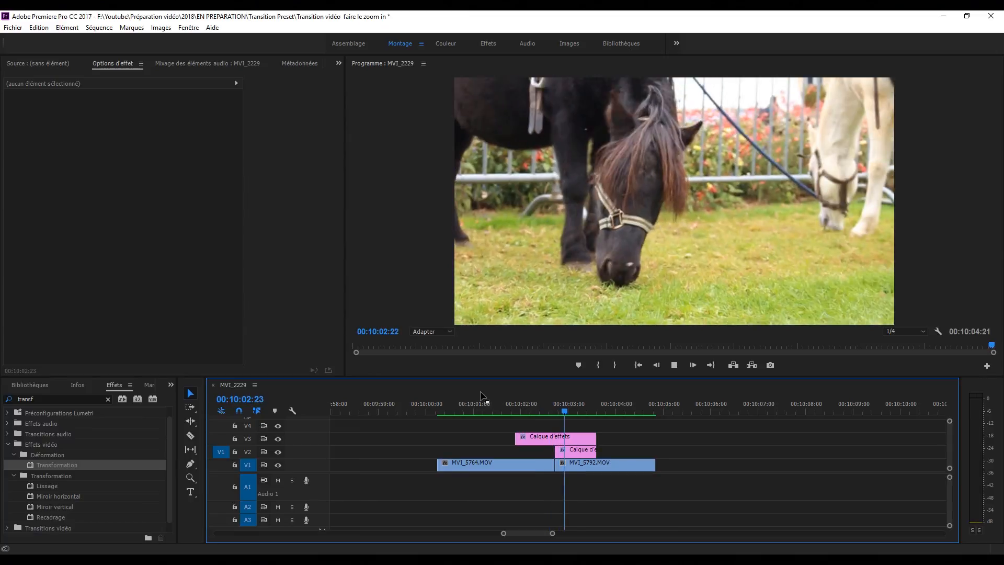
pyautogui.click(491, 403)
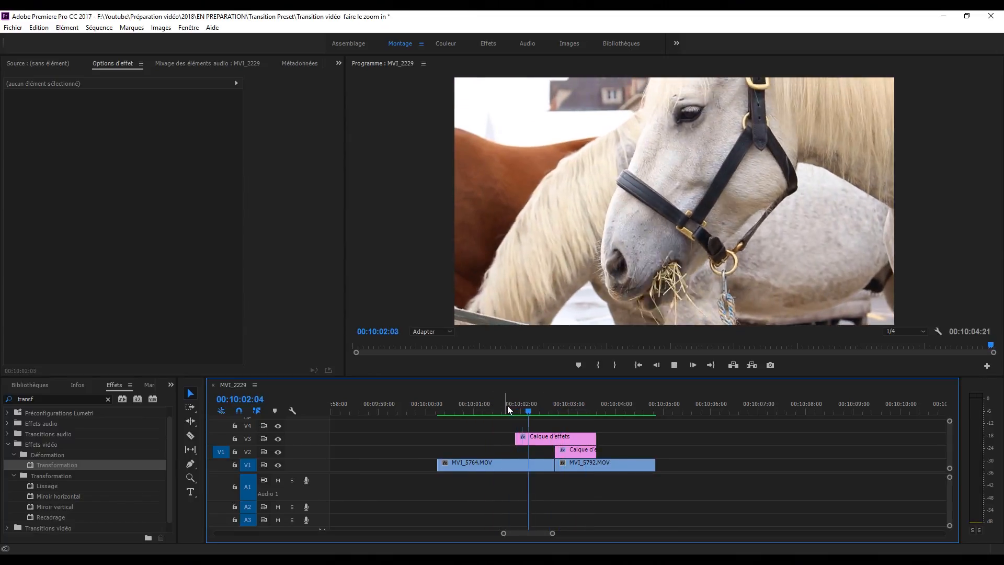
pyautogui.moveTo(557, 407); pyautogui.dragTo(554, 406)
pyautogui.click(539, 437)
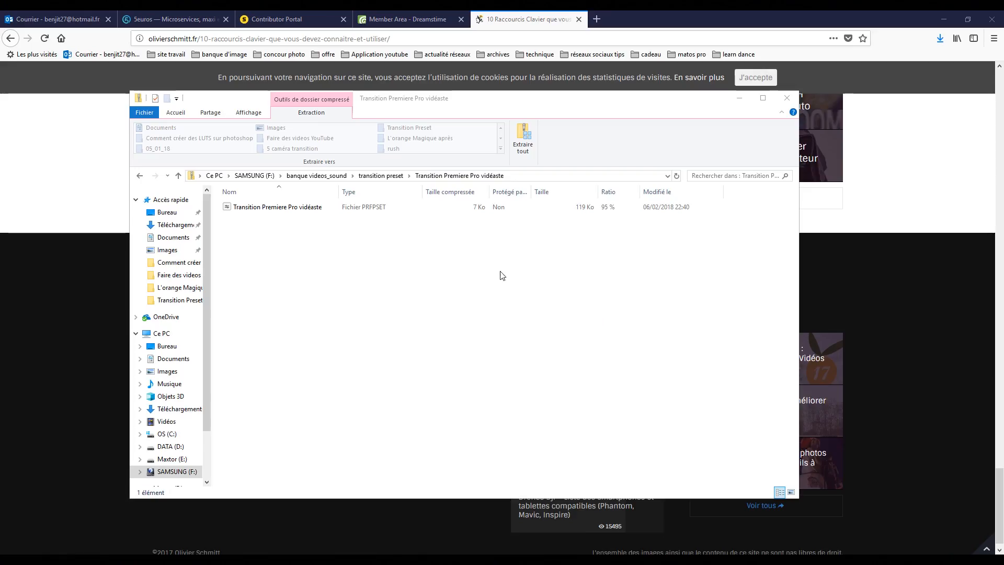
# Locate the preset file Transition Premiere Pro vidéaste in its compressed folder and look through the installed DLC transition presets
pyautogui.click(276, 213)
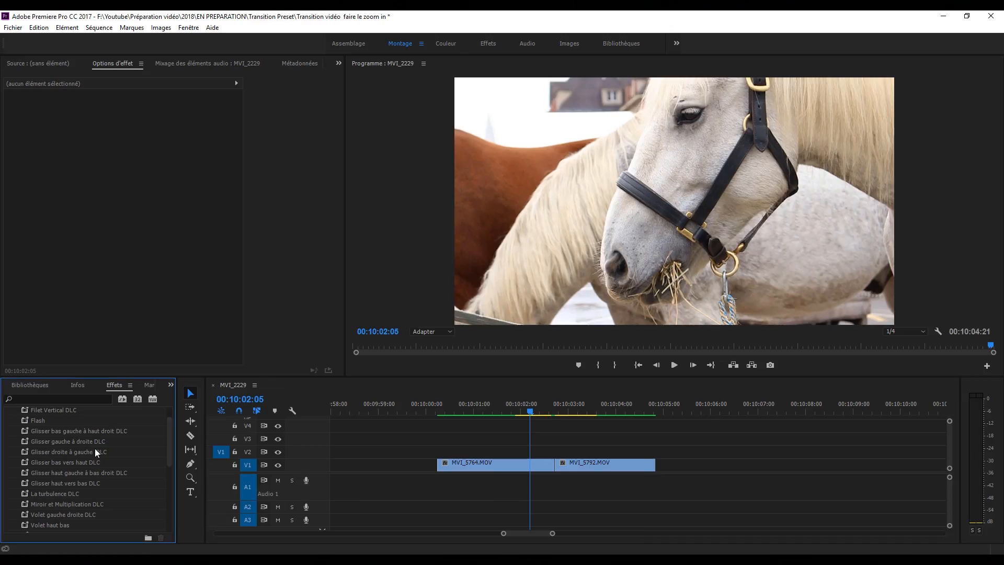
pyautogui.scroll(-1, 100, 461)
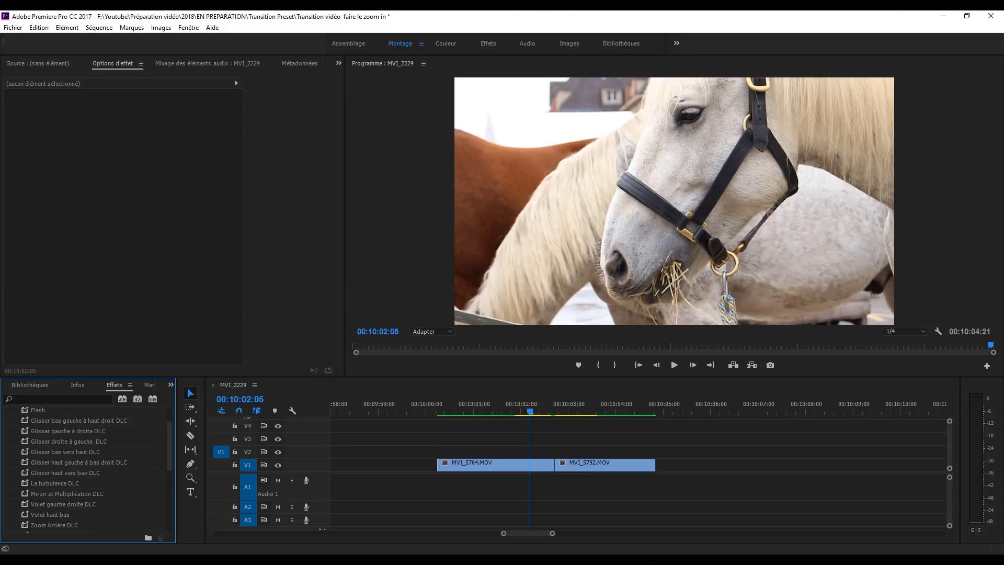
pyautogui.scroll(2, 111, 465)
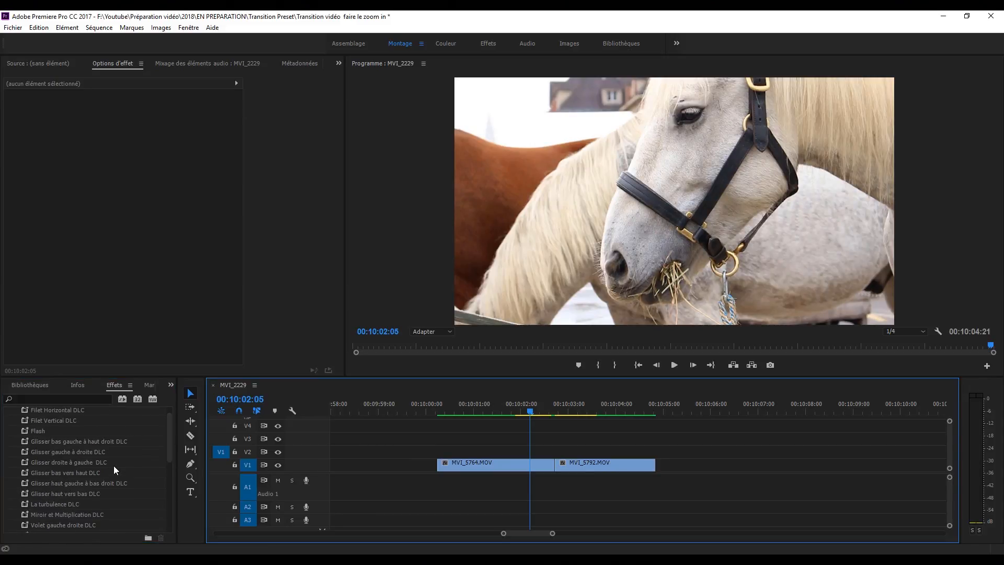
pyautogui.scroll(1, 114, 460)
pyautogui.click(8, 413)
pyautogui.click(174, 385)
pyautogui.click(187, 396)
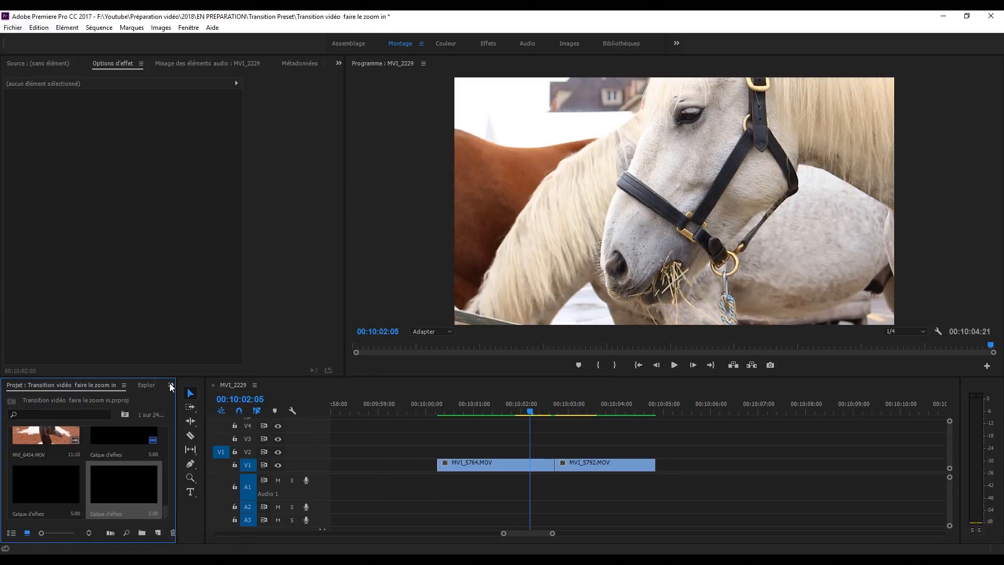
pyautogui.click(171, 386)
pyautogui.click(189, 438)
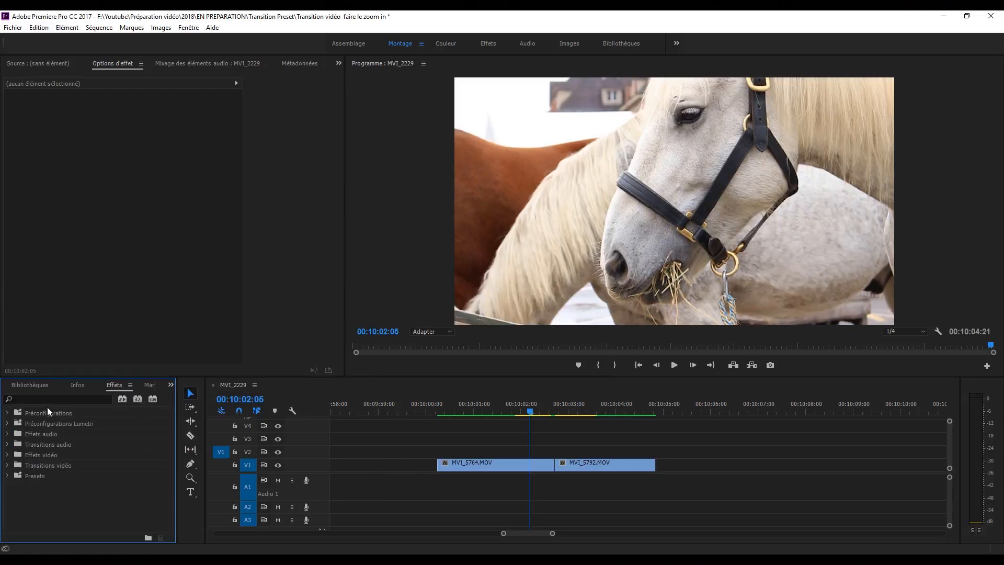
# Expand the Préconfigurations bin and view its options for importing presets, without importing anything
pyautogui.click(8, 413)
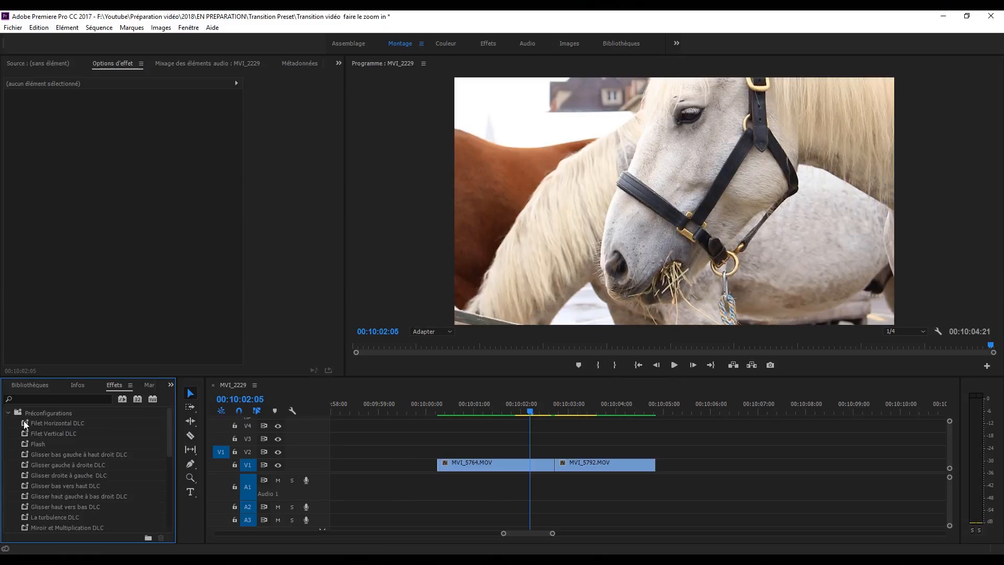
pyautogui.rightClick(134, 418)
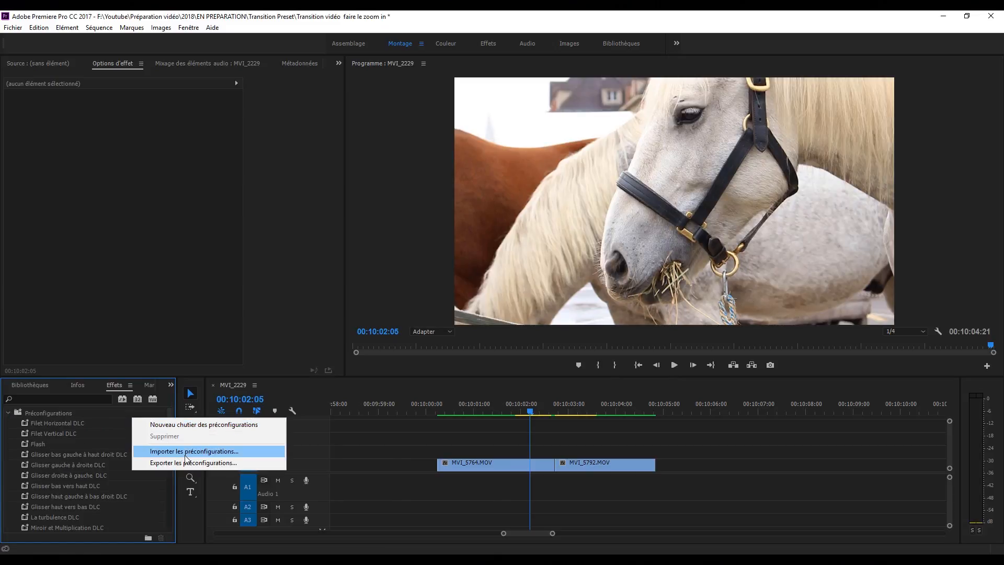
pyautogui.click(48, 454)
pyautogui.scroll(-1, 65, 452)
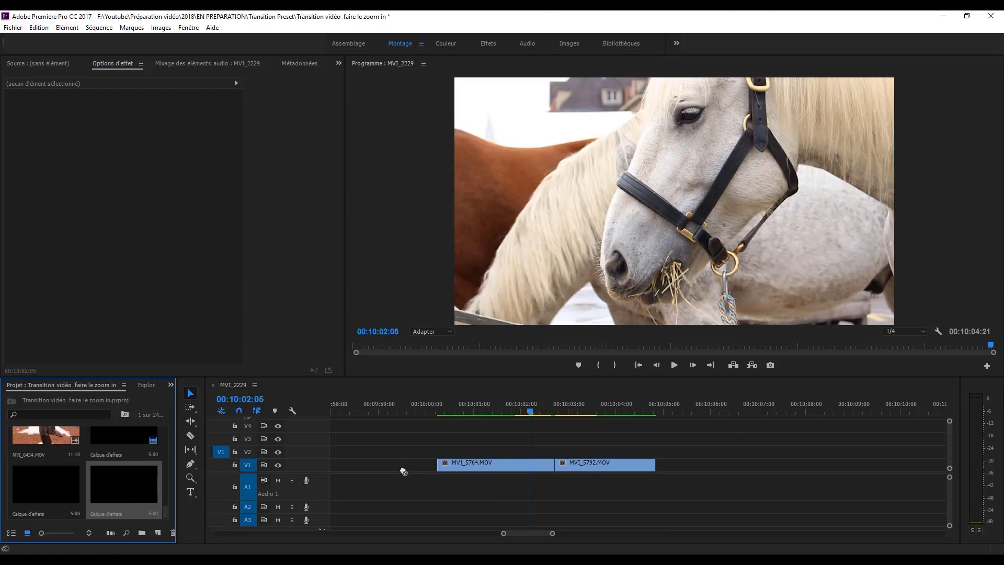
# Place an adjustment layer on V3 spanning the cut and a shorter one on V2 over the start of the second clip
pyautogui.moveTo(124, 484); pyautogui.dragTo(482, 452)
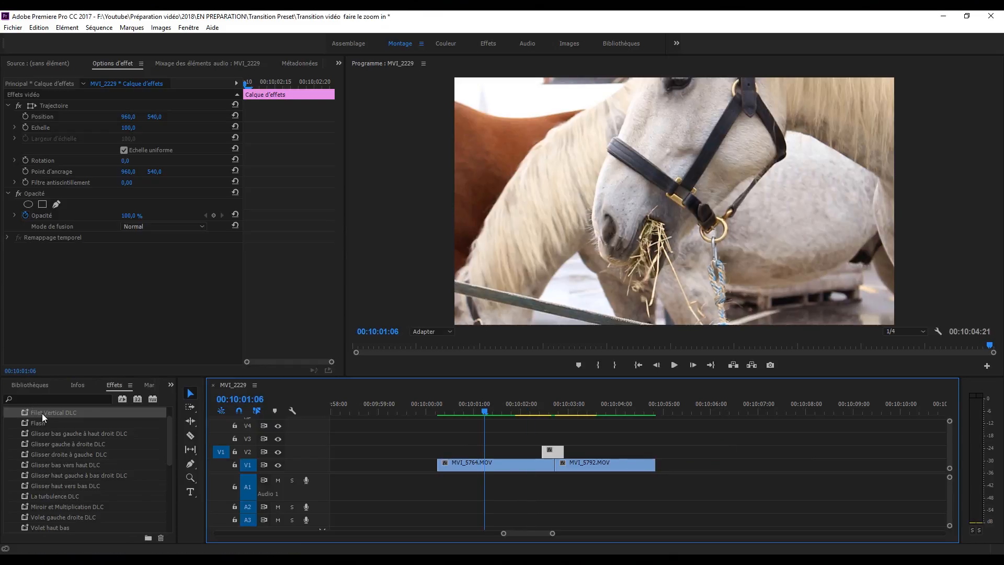
pyautogui.moveTo(549, 451); pyautogui.dragTo(558, 456)
pyautogui.press('space')
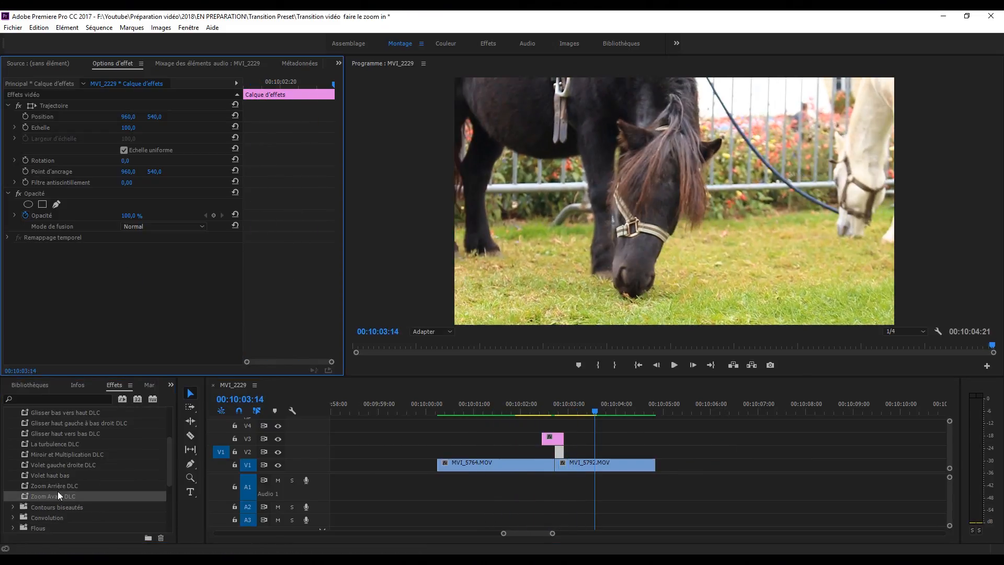
# Apply the Miroir et Multiplication DLC preset to the V2 adjustment layer and the Zoom Avant DLC preset to the V3 one
pyautogui.moveTo(68, 454); pyautogui.dragTo(106, 282)
pyautogui.hotkey('ctrl', 'z')
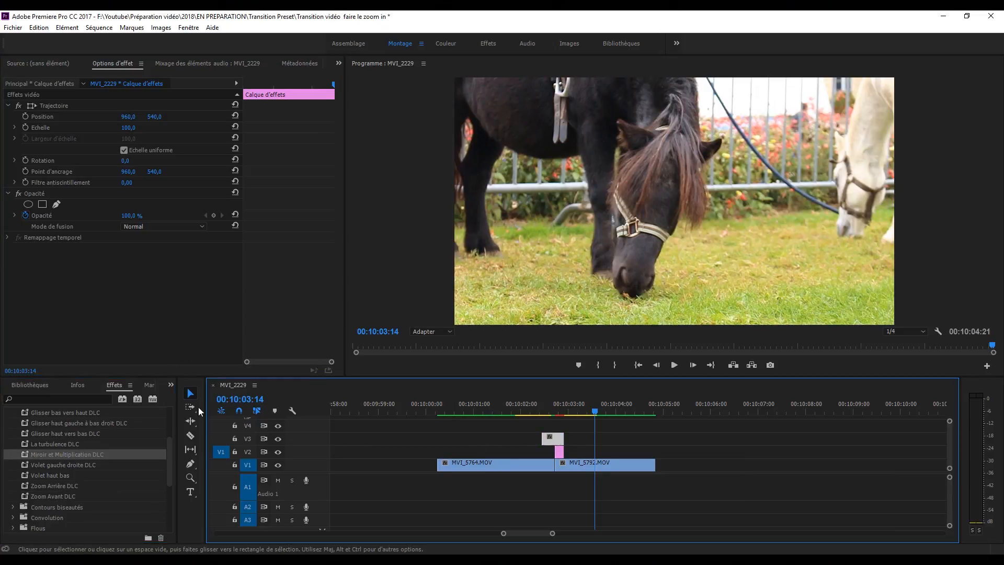
pyautogui.moveTo(52, 496); pyautogui.dragTo(552, 438)
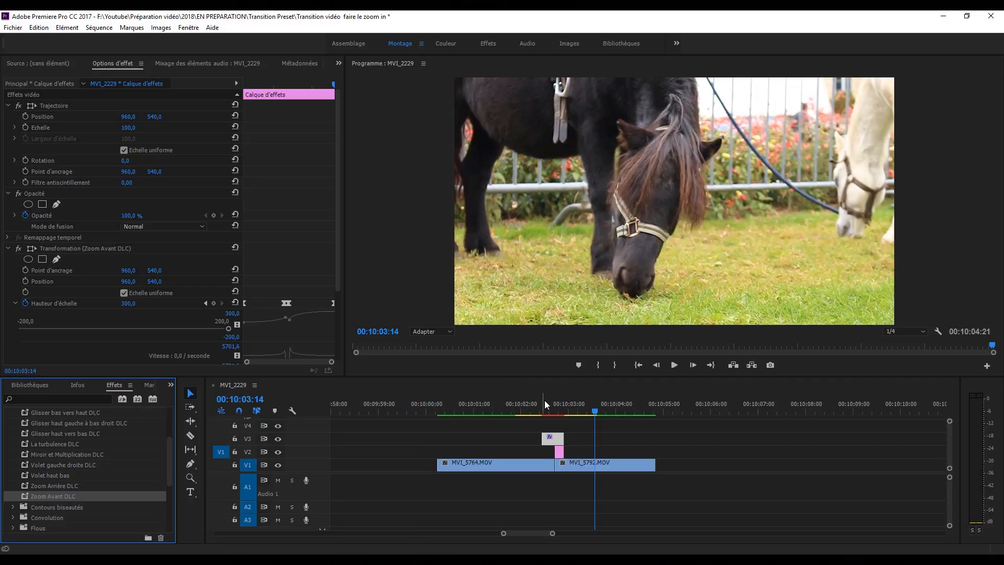
# Play the preset-based zoom transition from the start of the V3 adjustment layer
pyautogui.click(545, 407)
pyautogui.press('space')
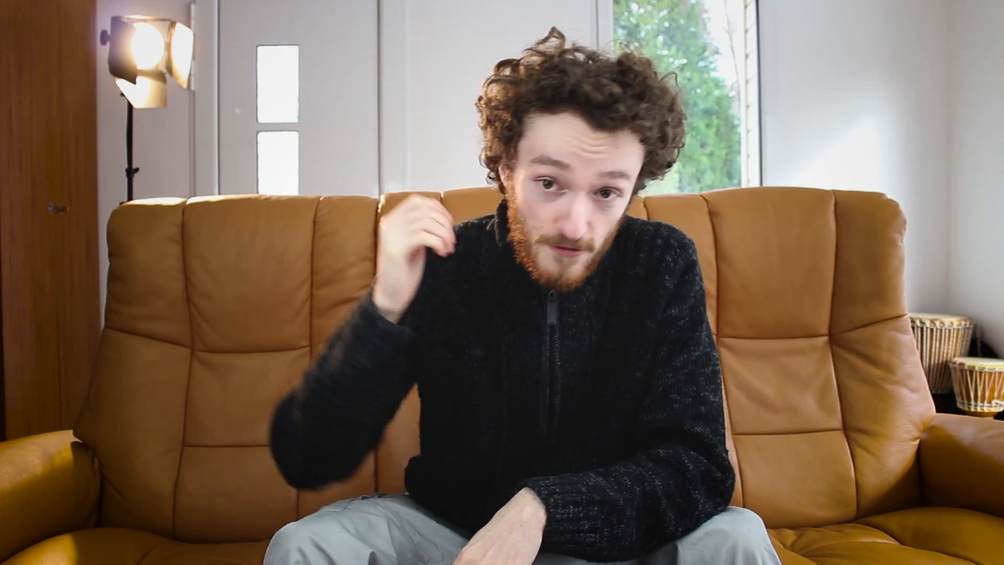